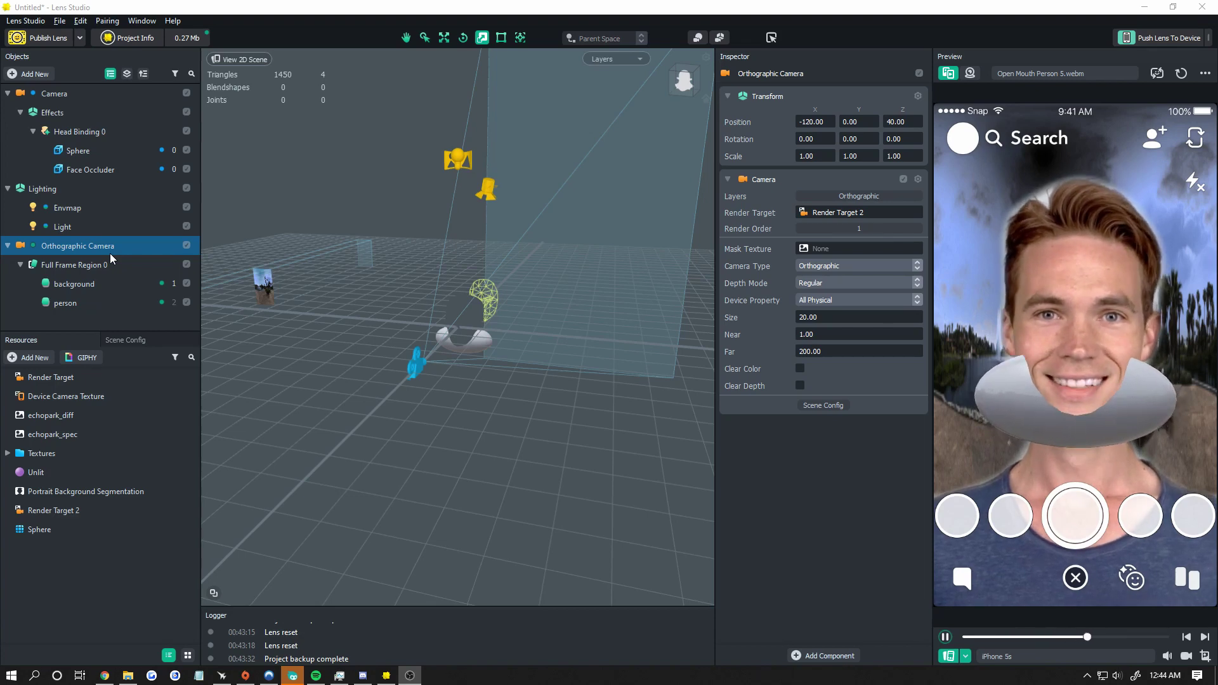
- Inspect the background and person images, then the Portrait Background Segmentation texture and its mask
left_click(98, 290)
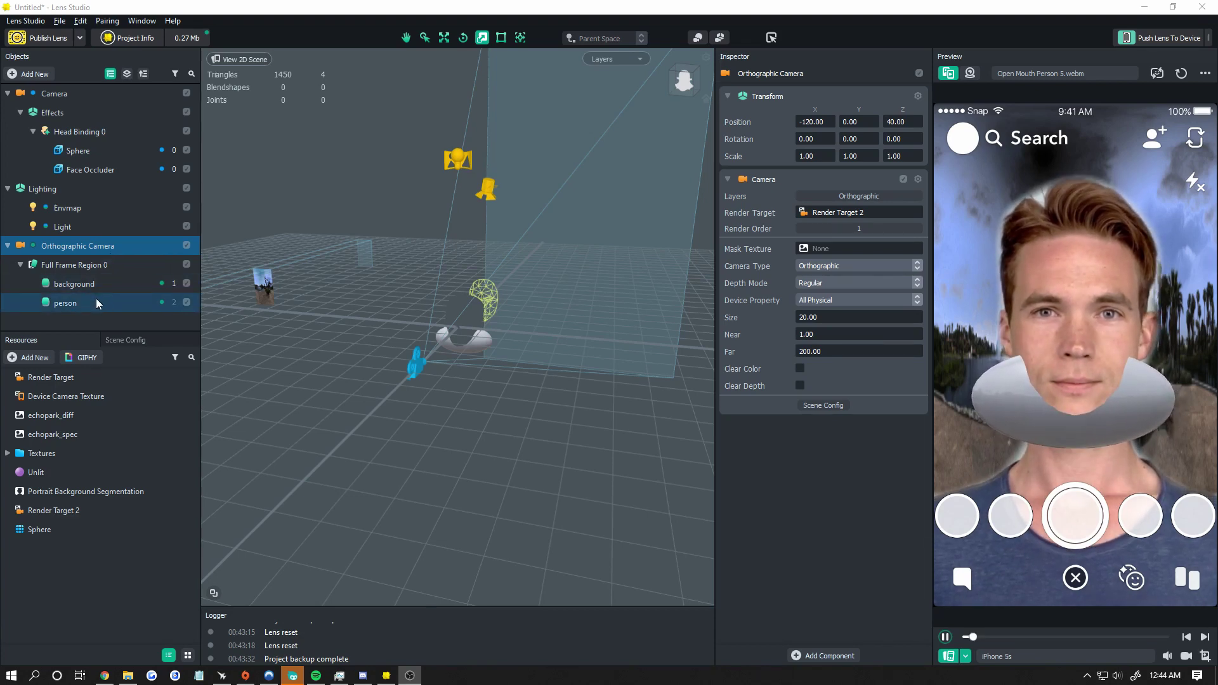
left_click(105, 298, "shift")
left_click(109, 290)
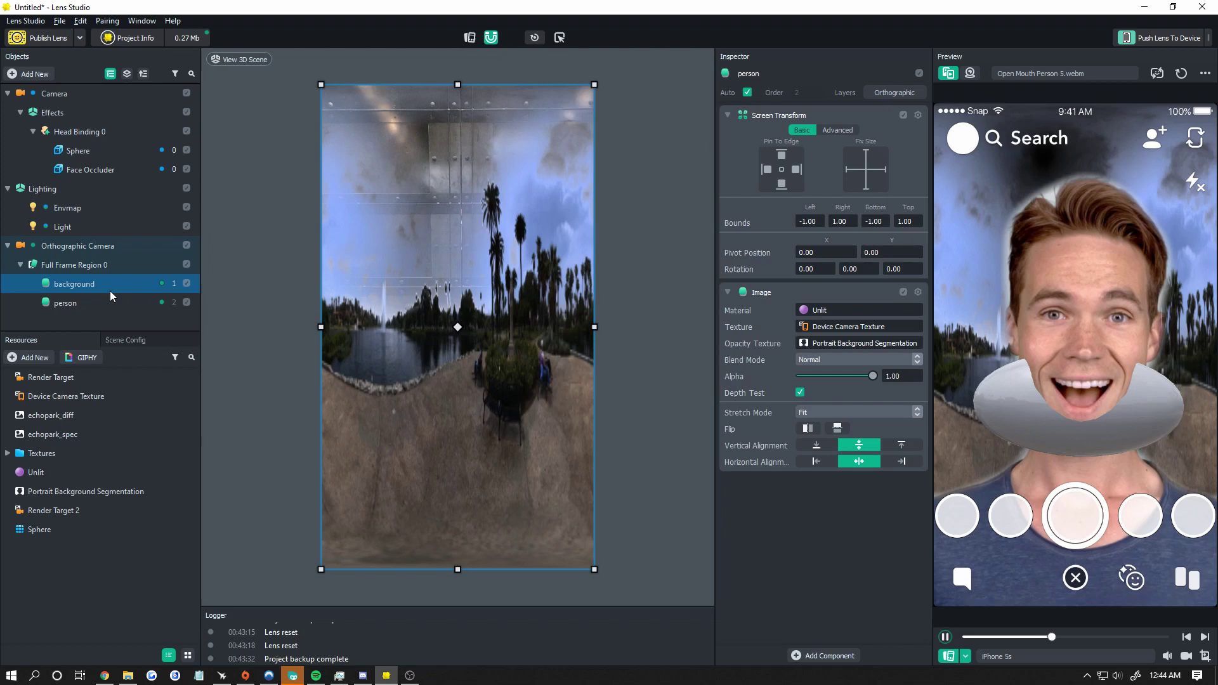
left_click(109, 290)
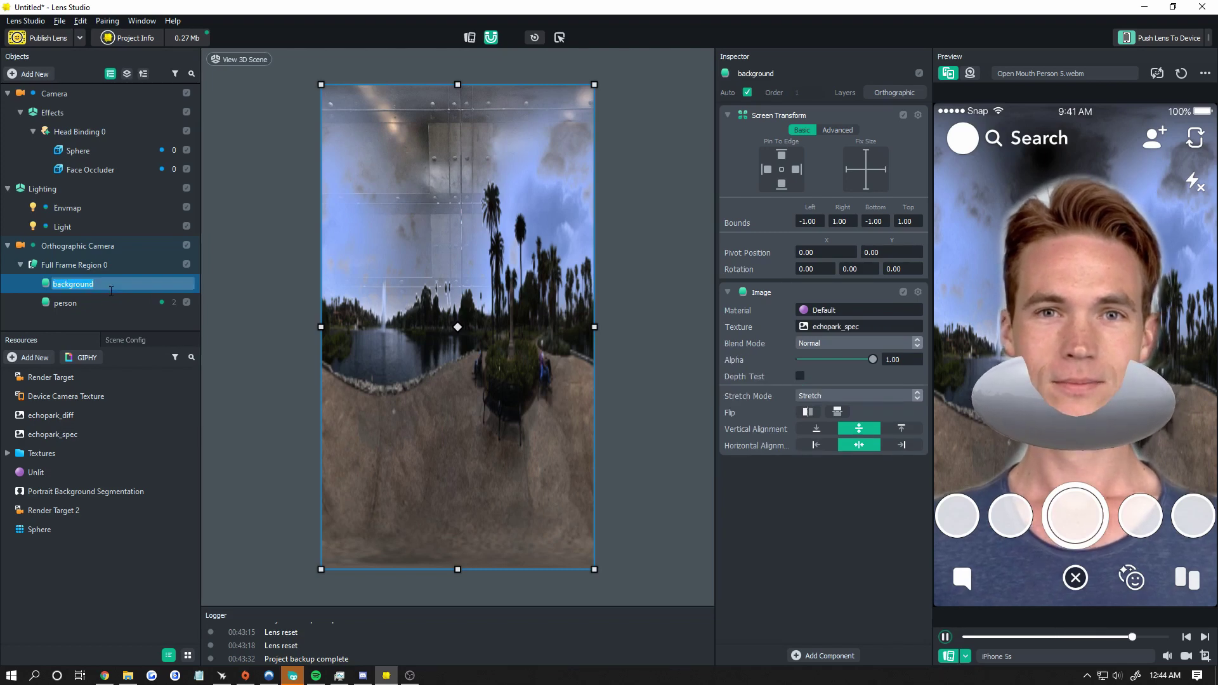
left_click(82, 305)
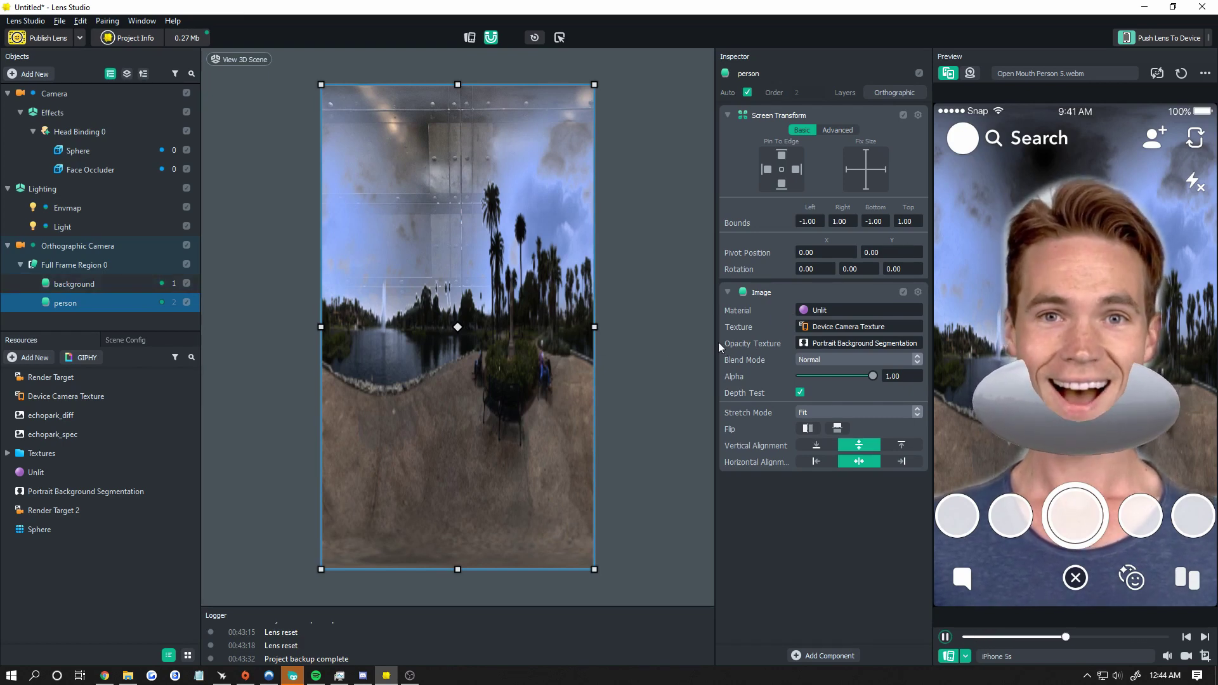
left_click(85, 492)
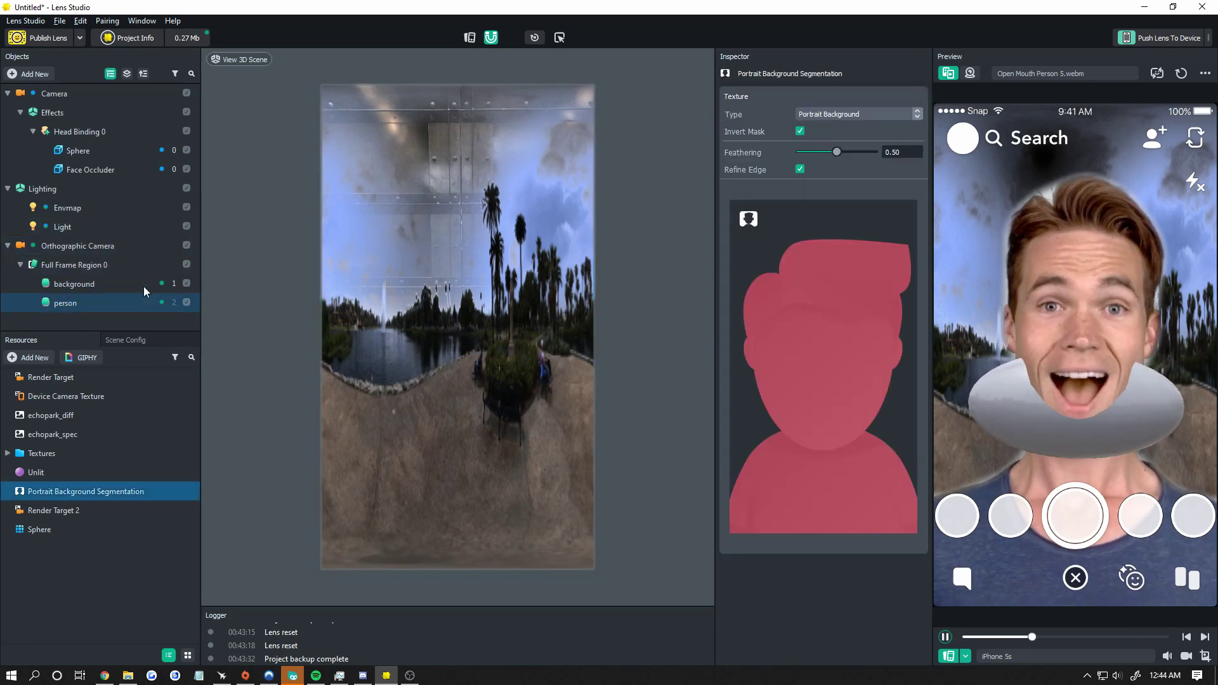
- Inspect the Orthographic Camera's settings, then the main Camera's settings
left_click(95, 245)
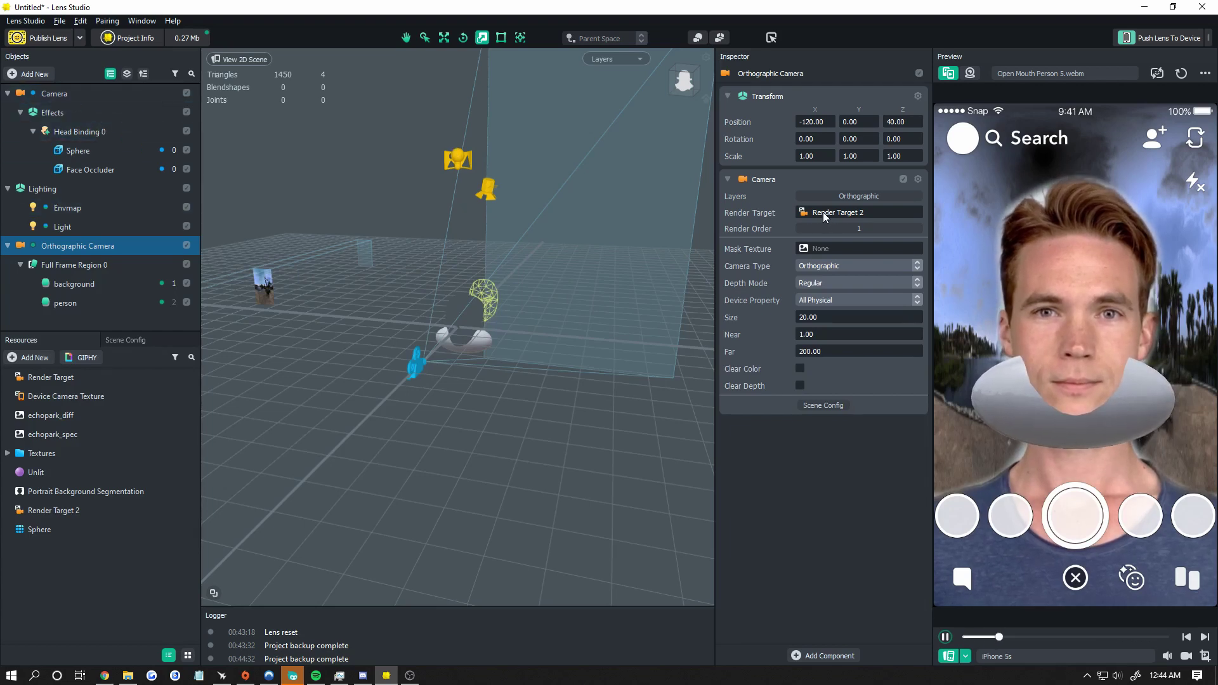
left_click(81, 97)
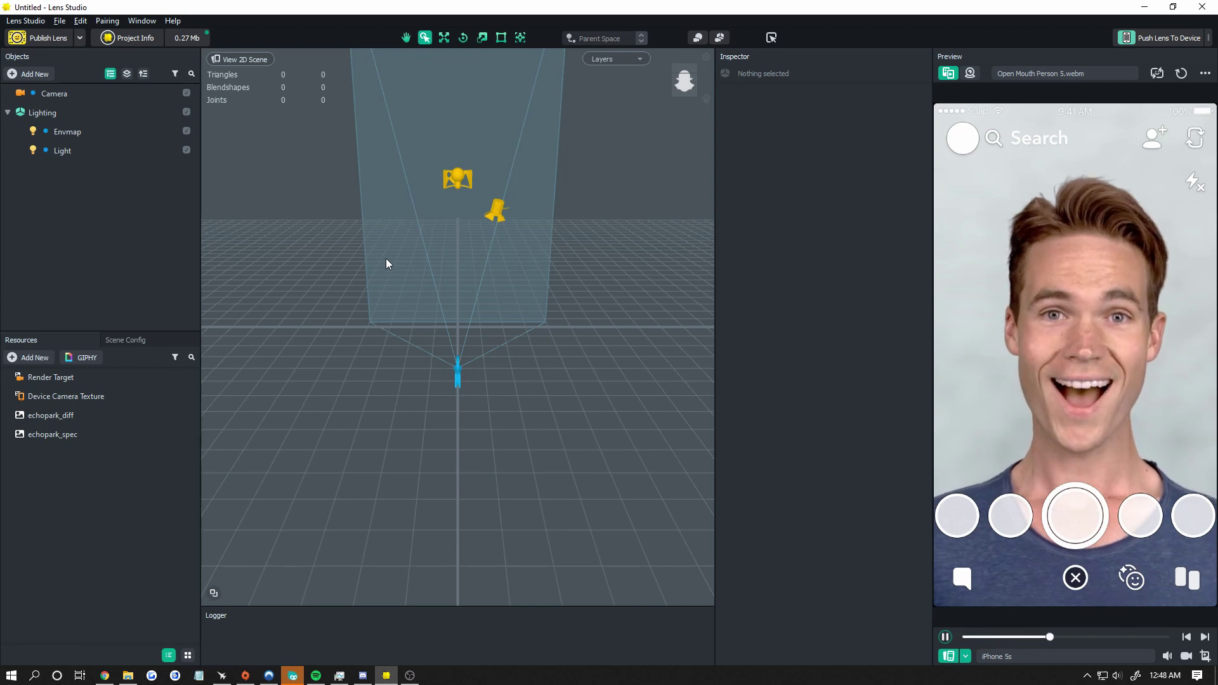
- Add a full-frame Screen Image and duplicate it
left_click(36, 73)
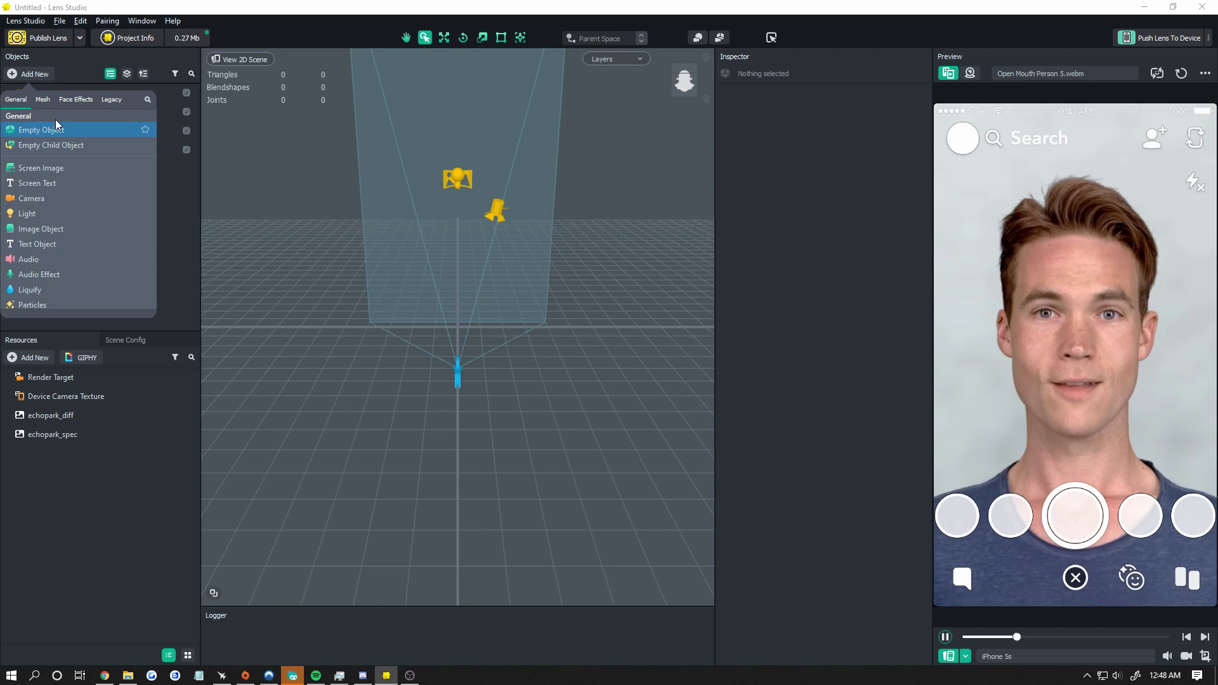
left_click(71, 75)
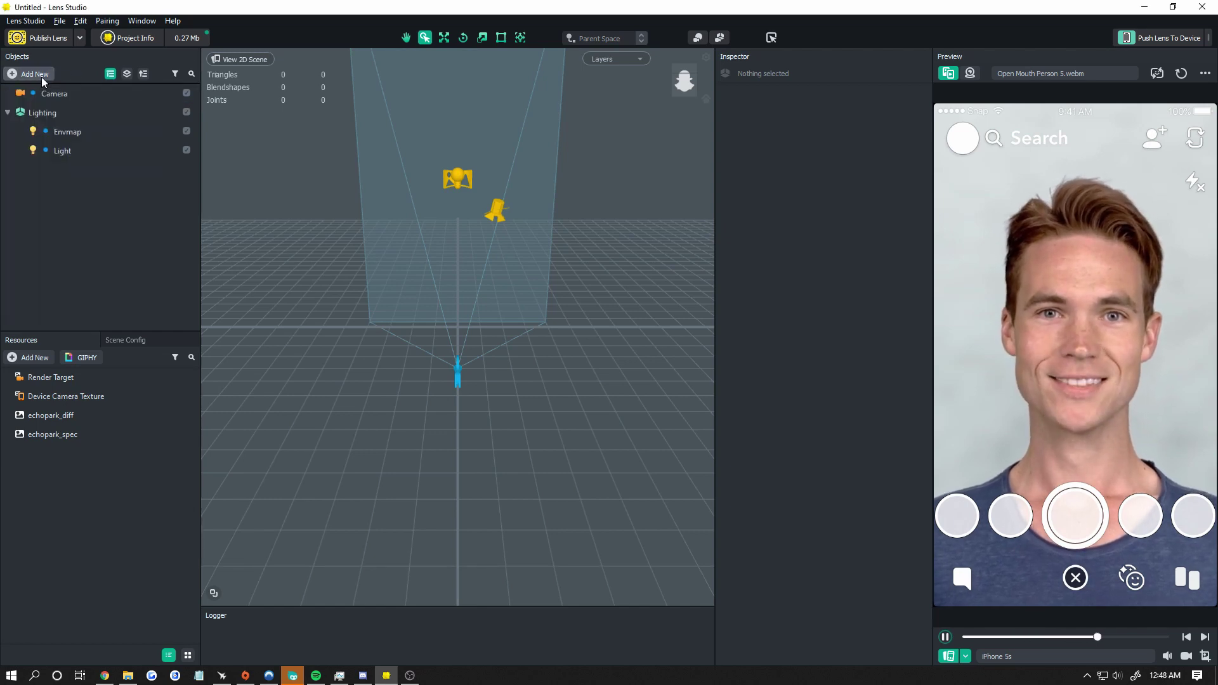
left_click(41, 78)
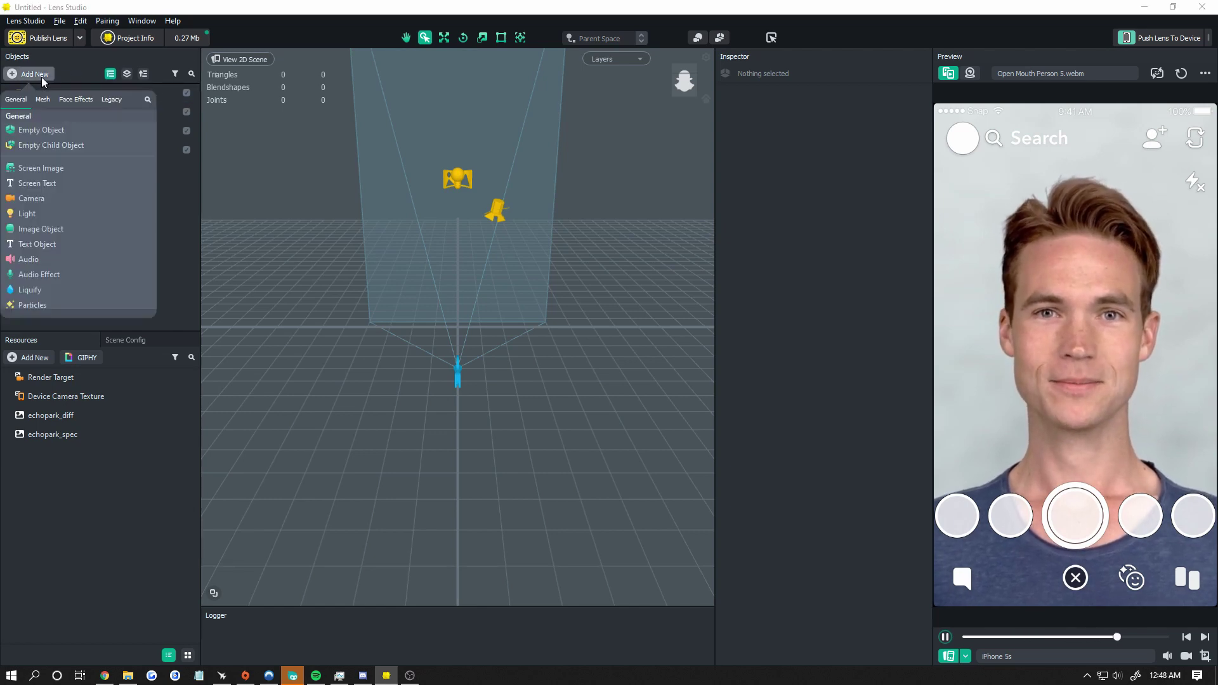
left_click(64, 169)
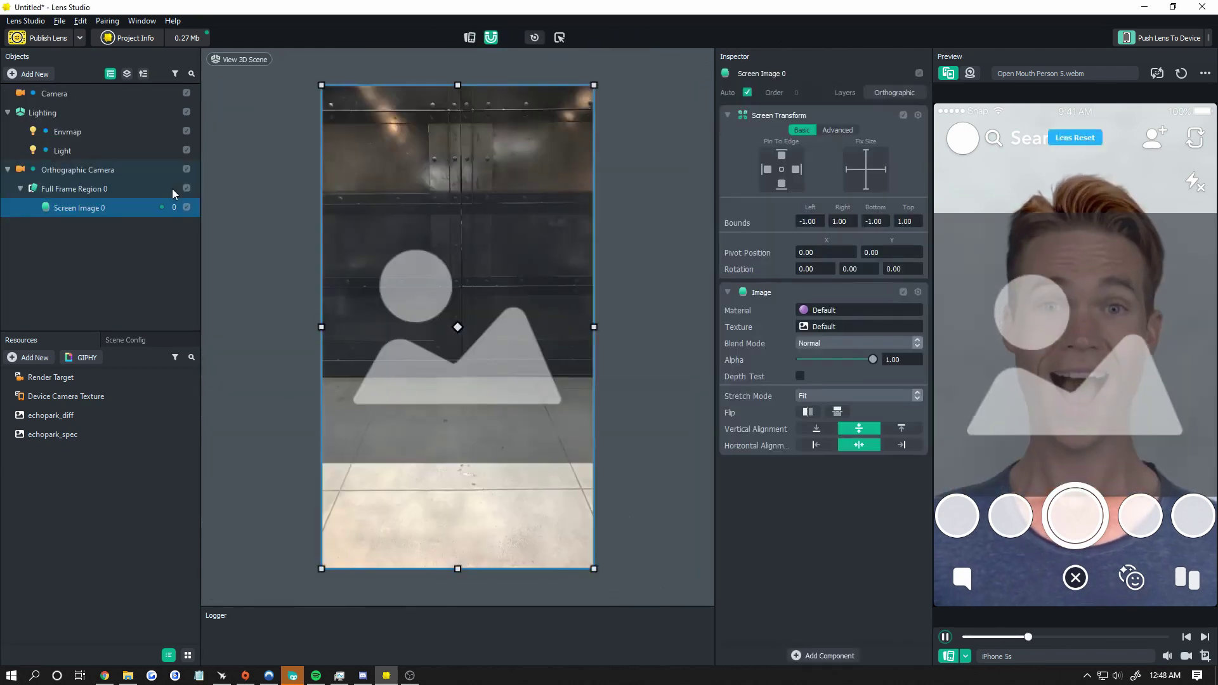
right_click(78, 213)
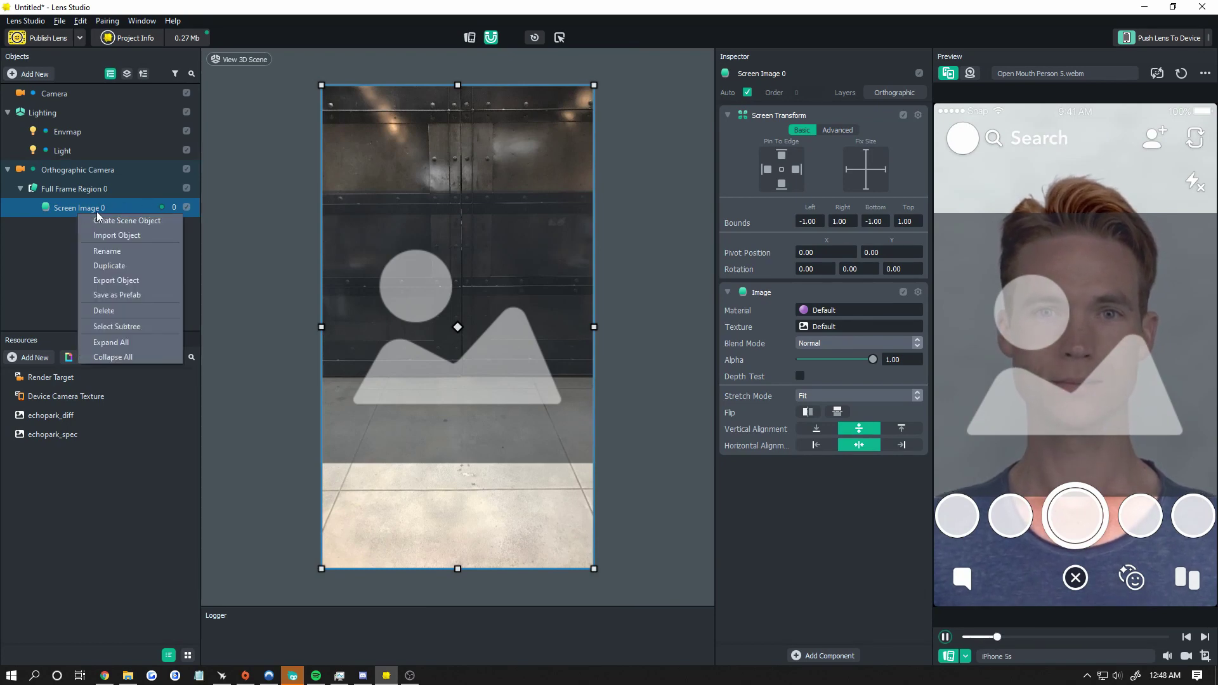
left_click(127, 265)
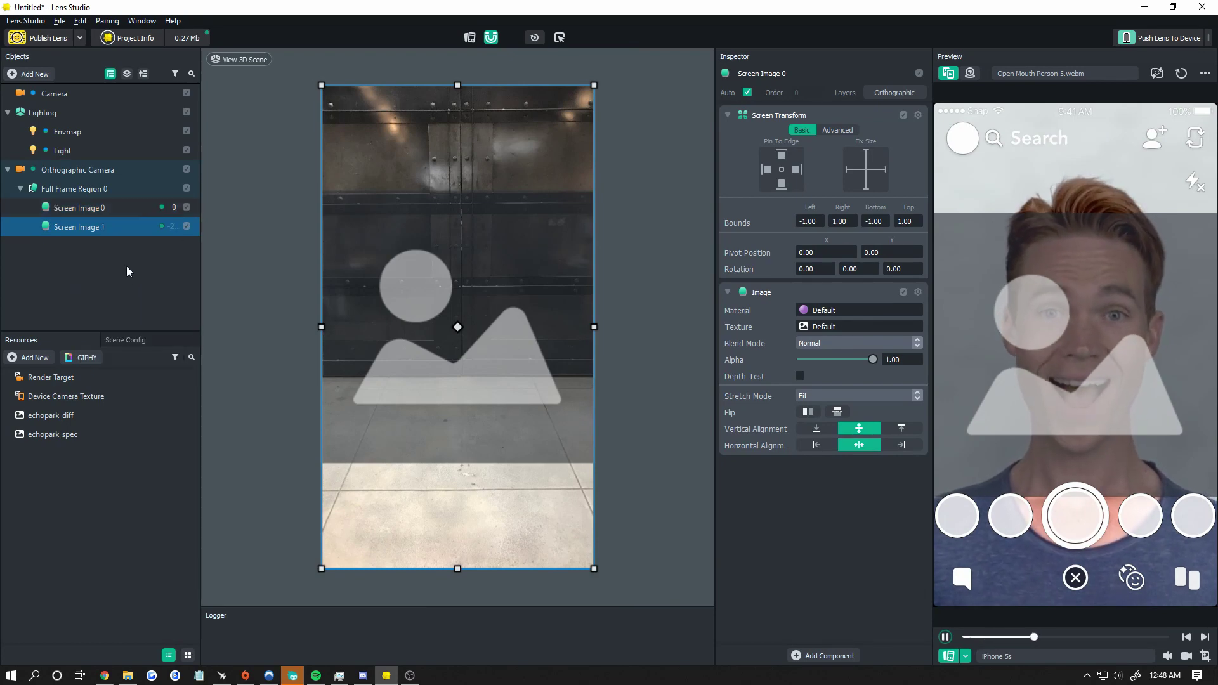
- Rename the two screen images to 'background' and 'person'
left_click(128, 204)
right_click(130, 206)
left_click(158, 241)
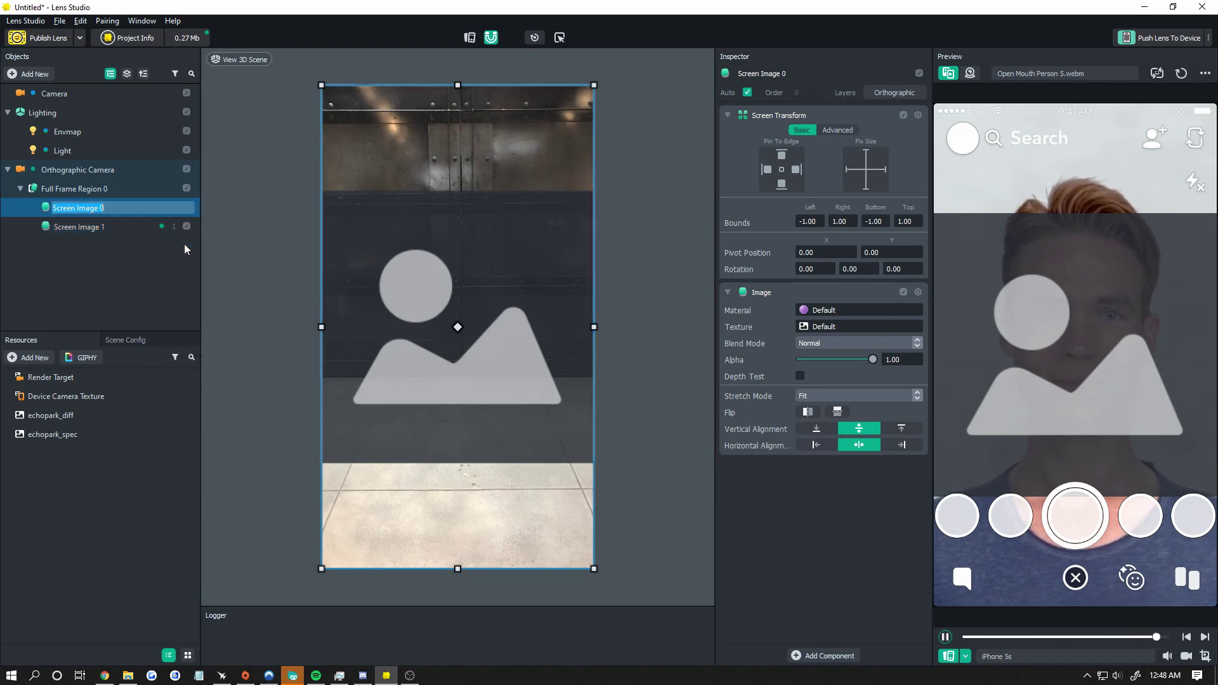
type("background")
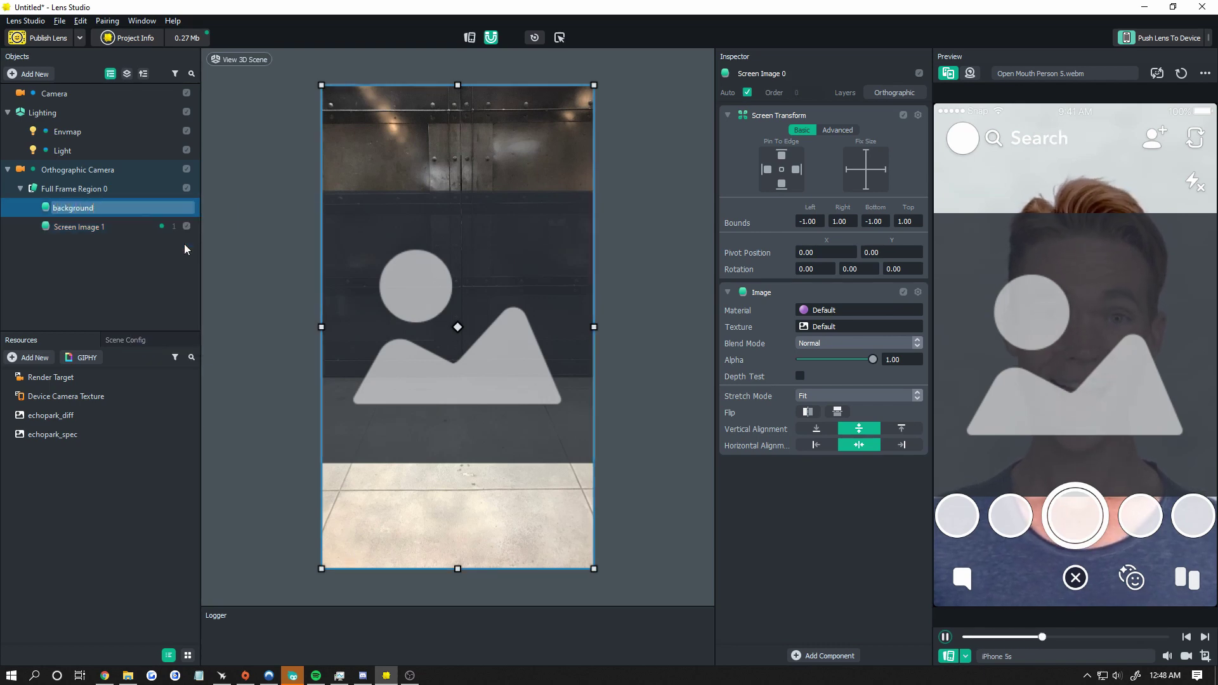
key("Return")
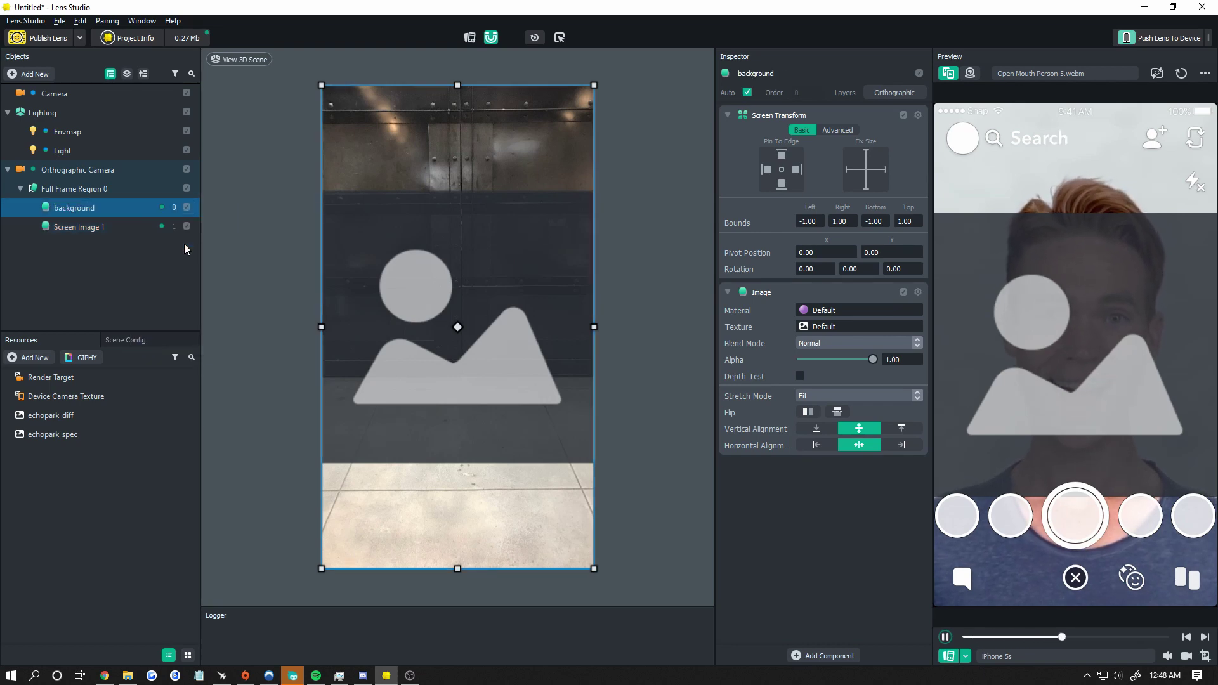
left_click(124, 231)
right_click(126, 231)
left_click(151, 269)
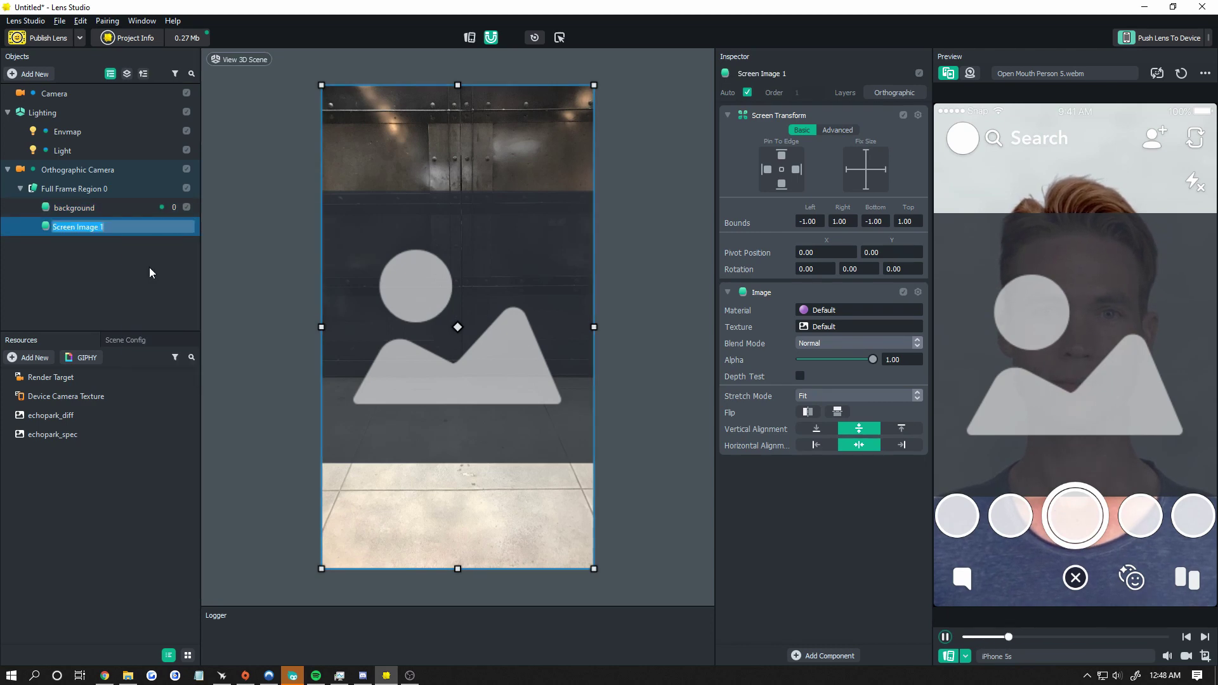
type("person")
key("Return")
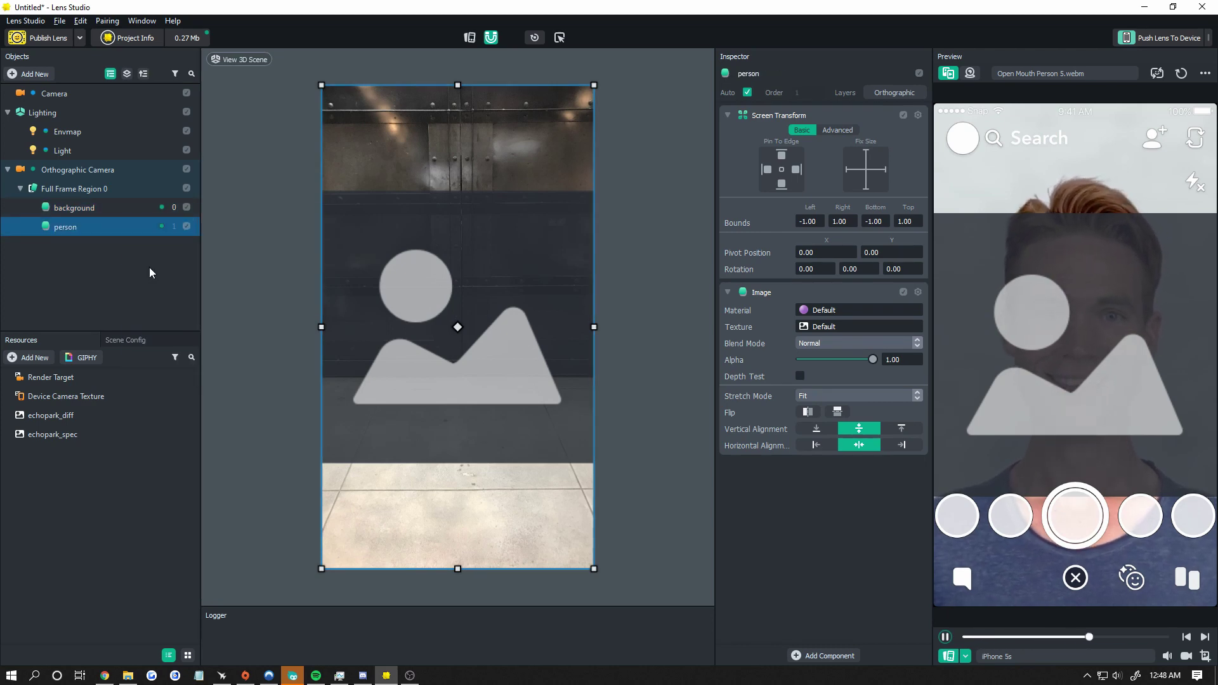
left_click(106, 208)
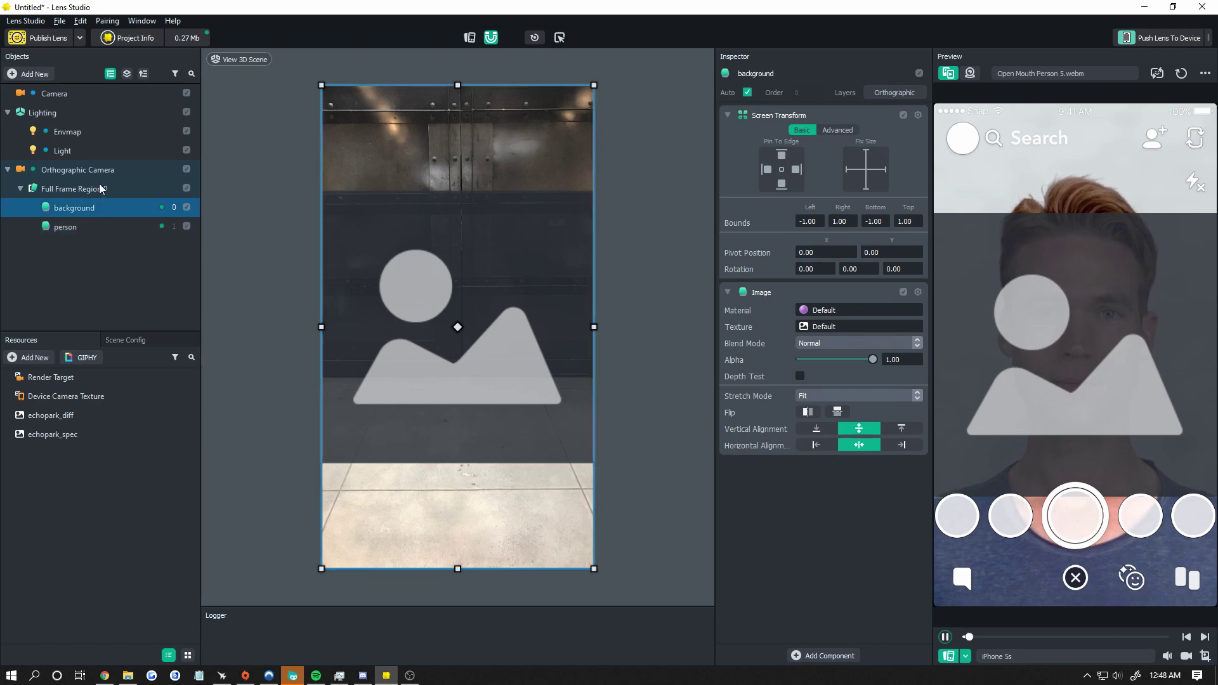
- Give the background image the echopark_spec texture and set its Stretch Mode to Stretch
left_click(843, 326)
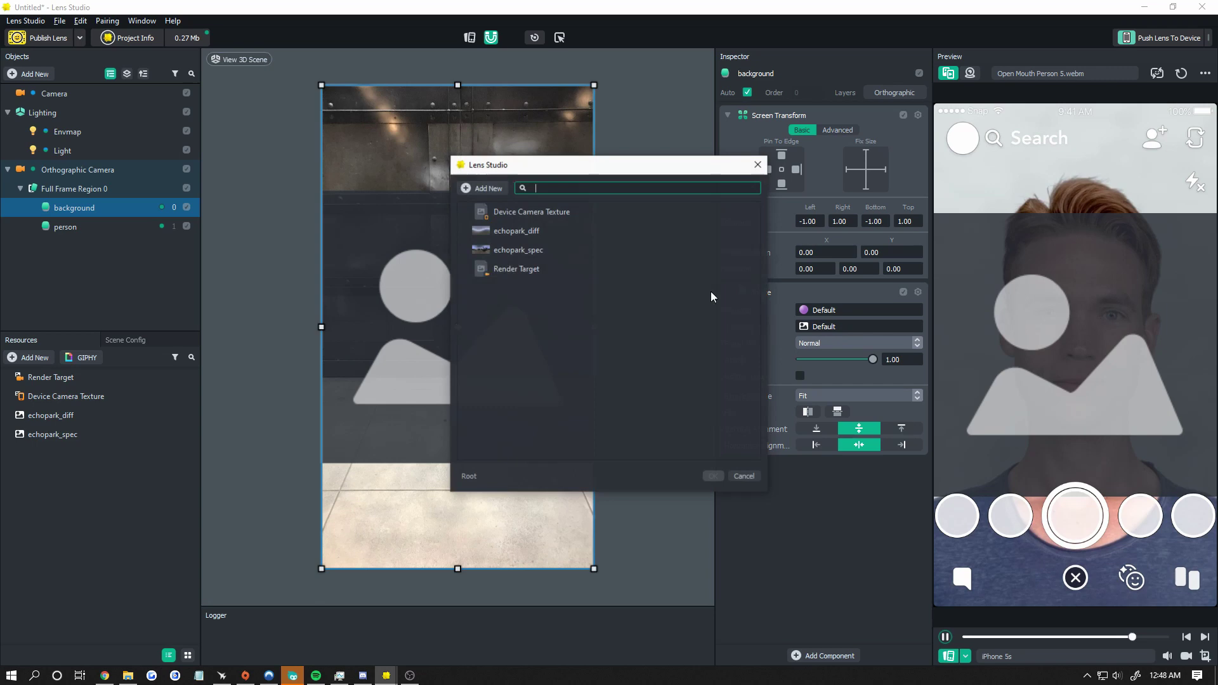
left_click(546, 253)
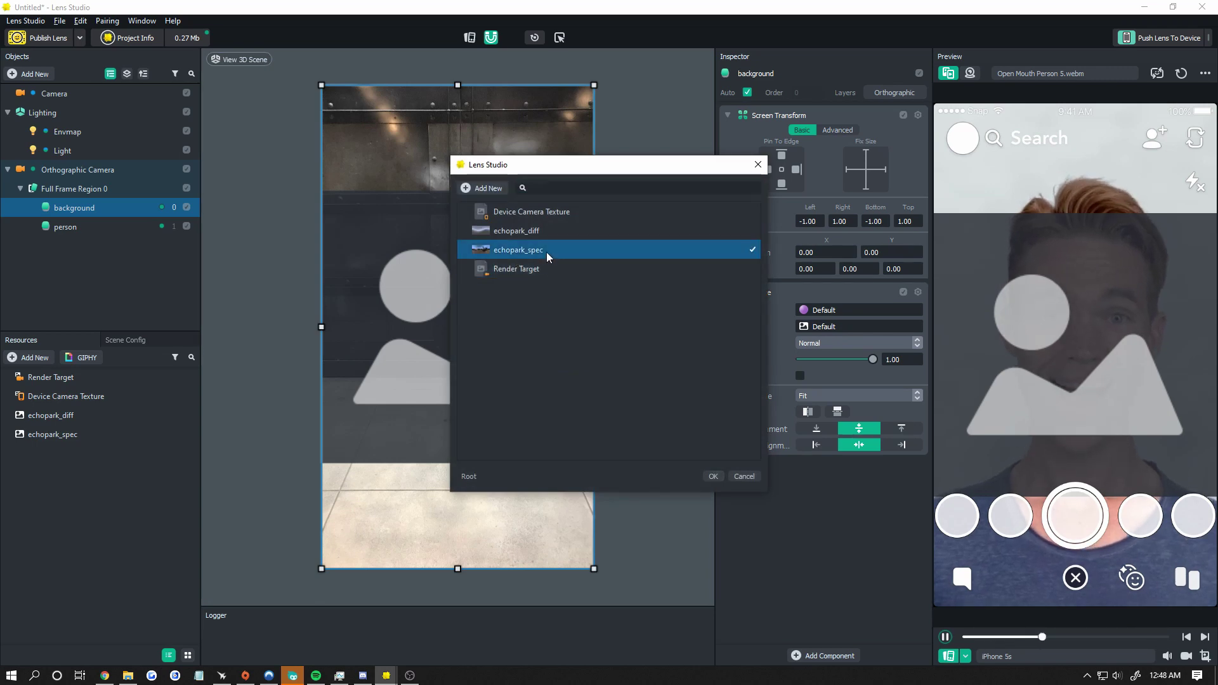
left_click(714, 477)
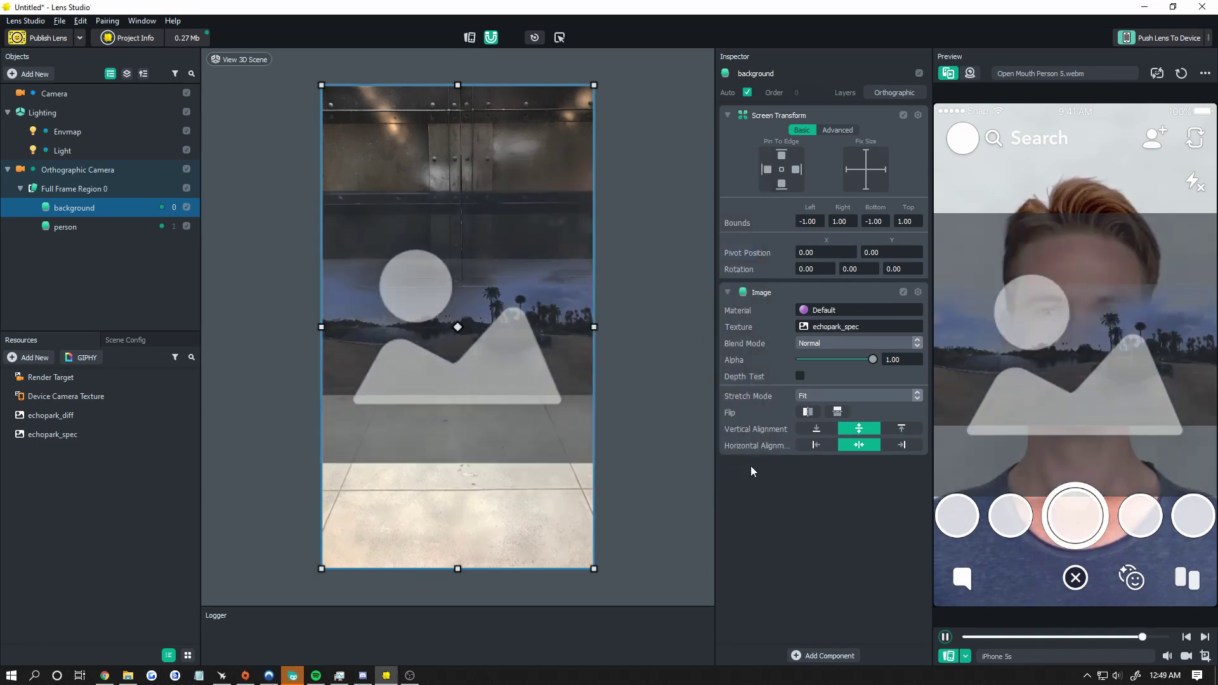
left_click(824, 395)
left_click(824, 422)
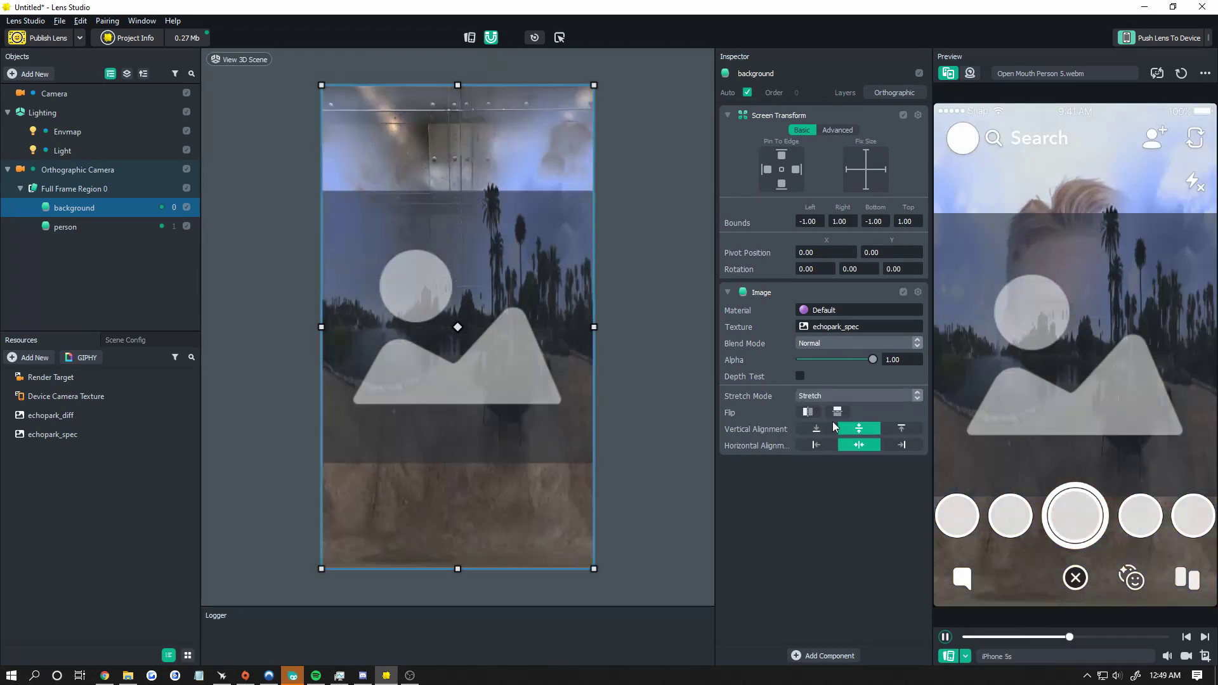
left_click(116, 226)
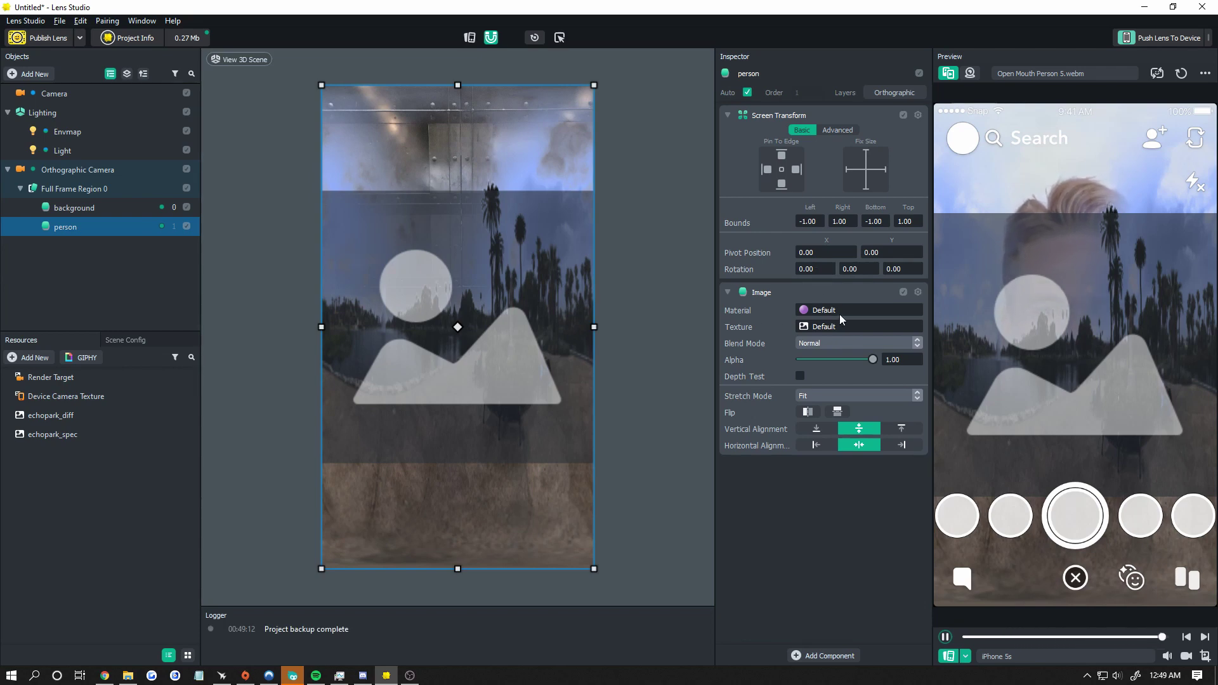
- Create a new Unlit material and assign it to the person image
left_click(839, 313)
left_click(484, 188)
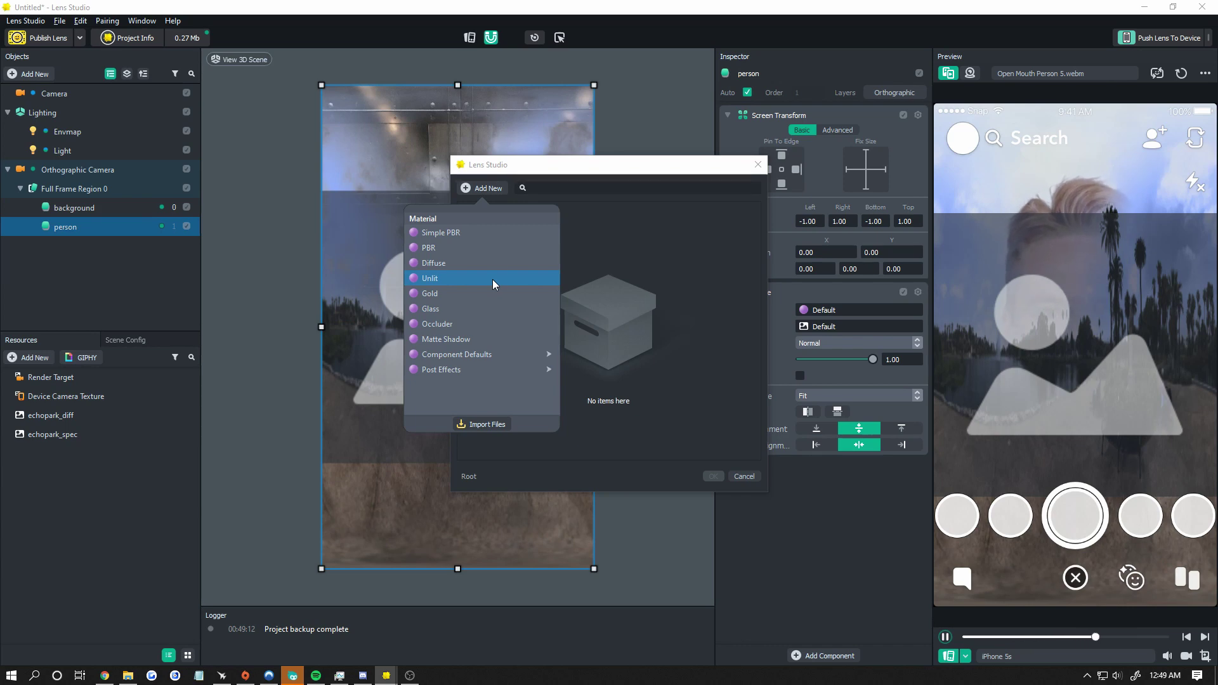
key("Escape")
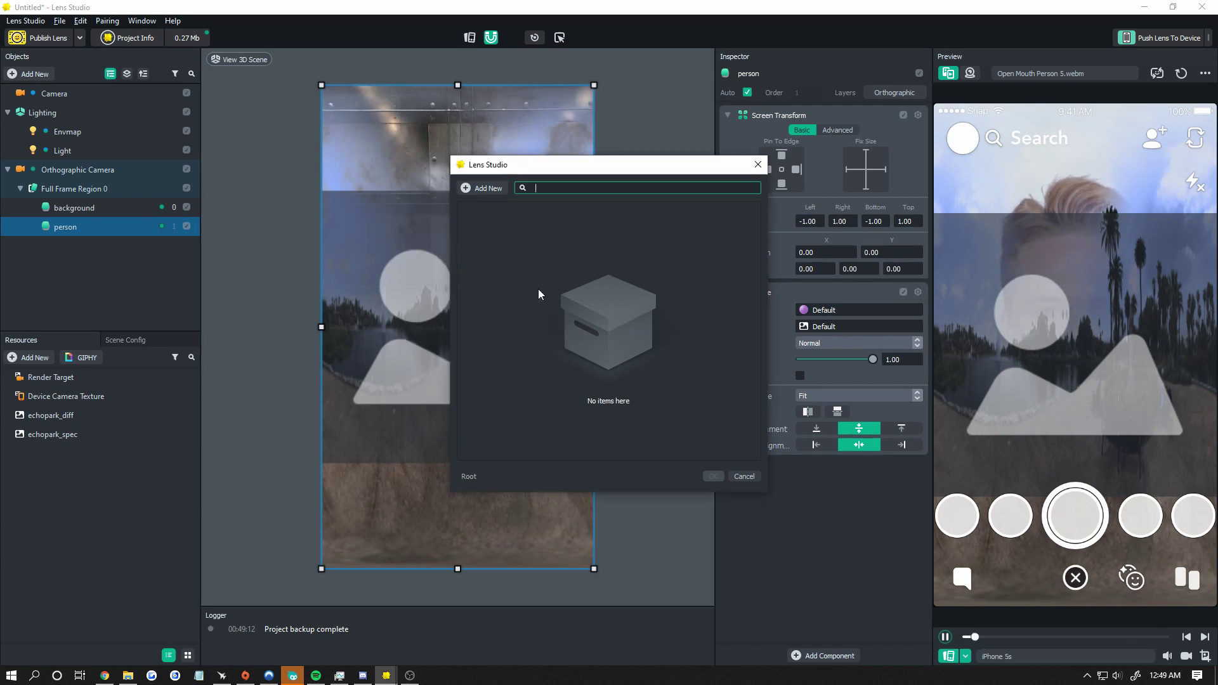
left_click(710, 475)
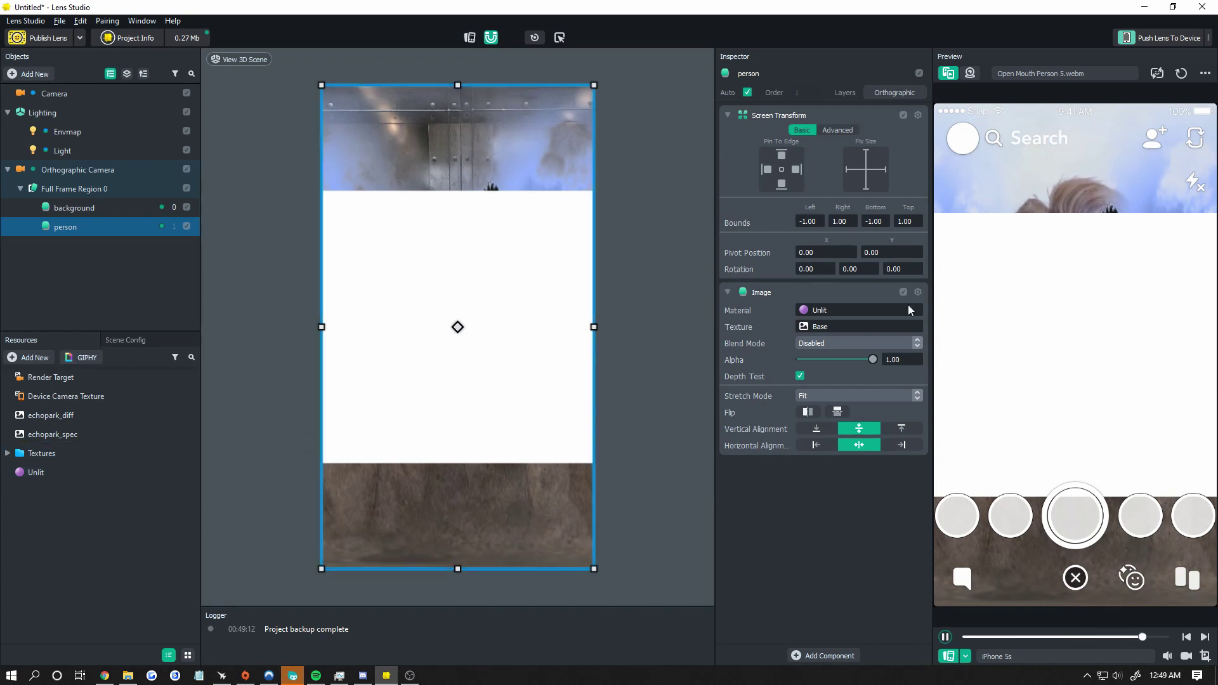
- Change the Unlit material's Blend Mode from Disabled to Normal
left_click(66, 474)
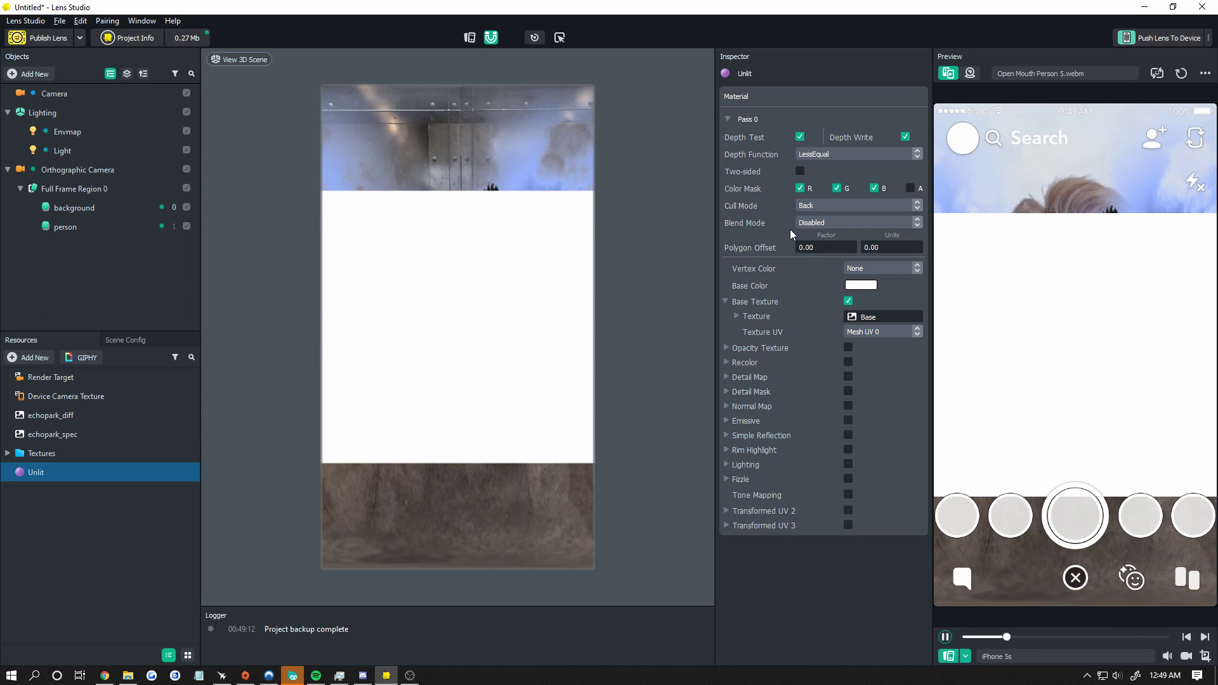
left_click(807, 225)
left_click(815, 235)
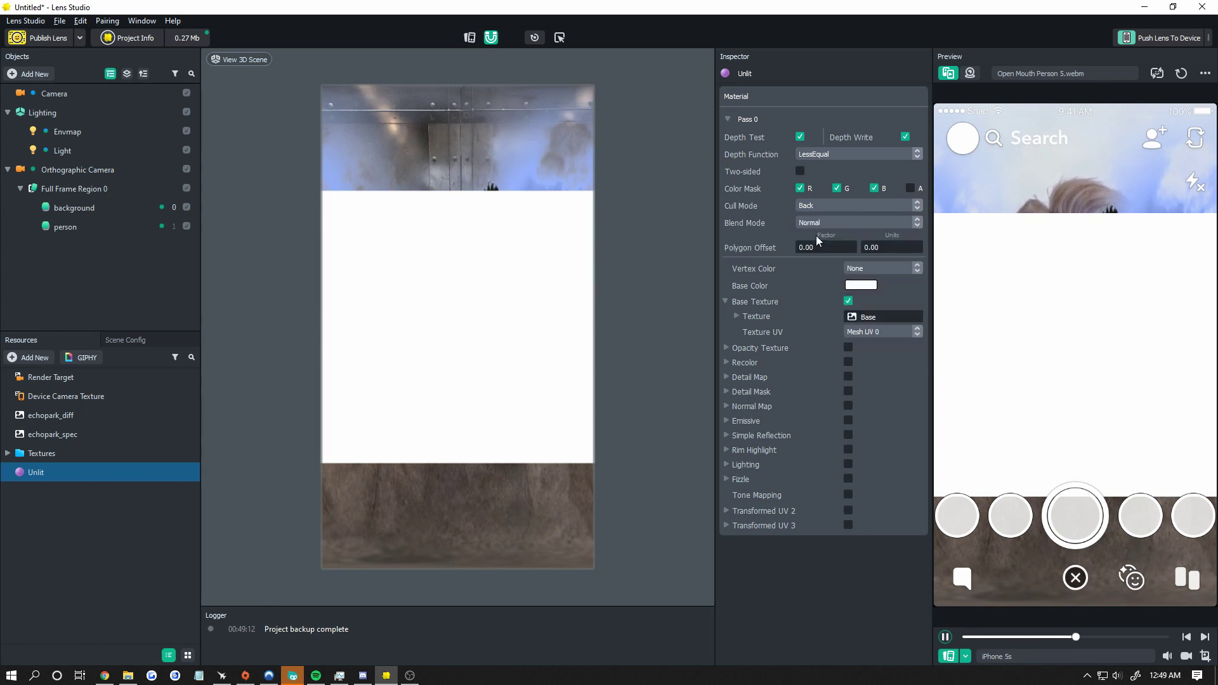
- Set Device Camera Texture as the Unlit material's base texture
left_click(864, 318)
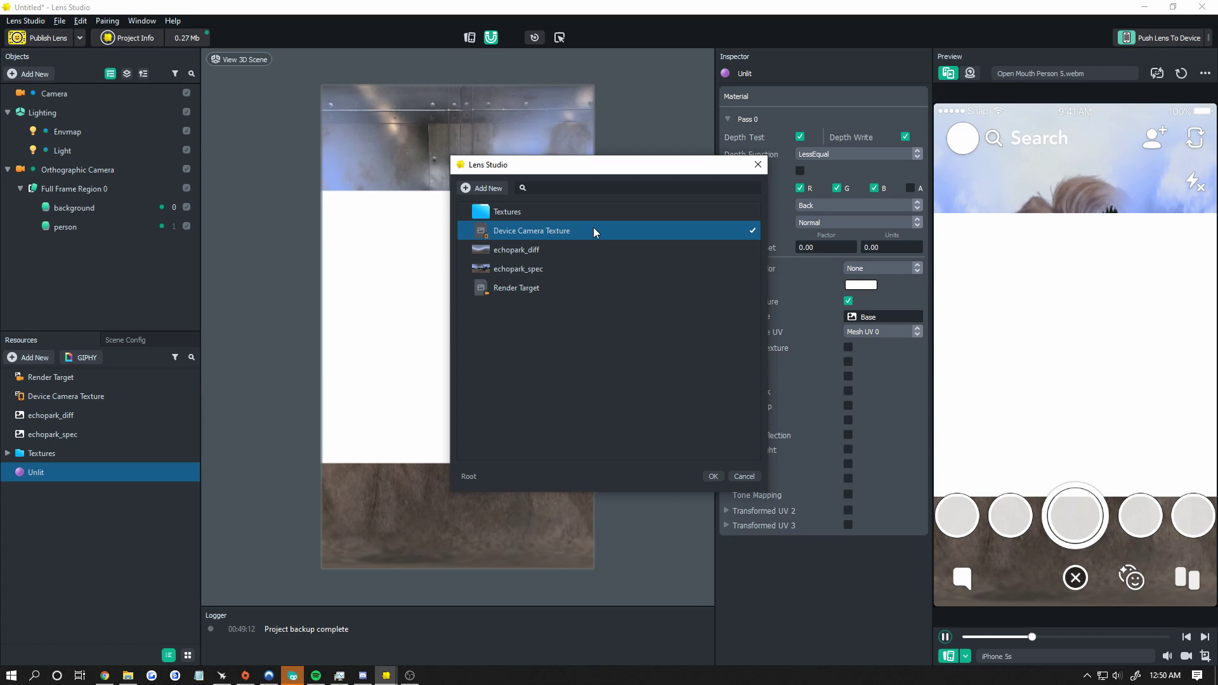
left_click(713, 477)
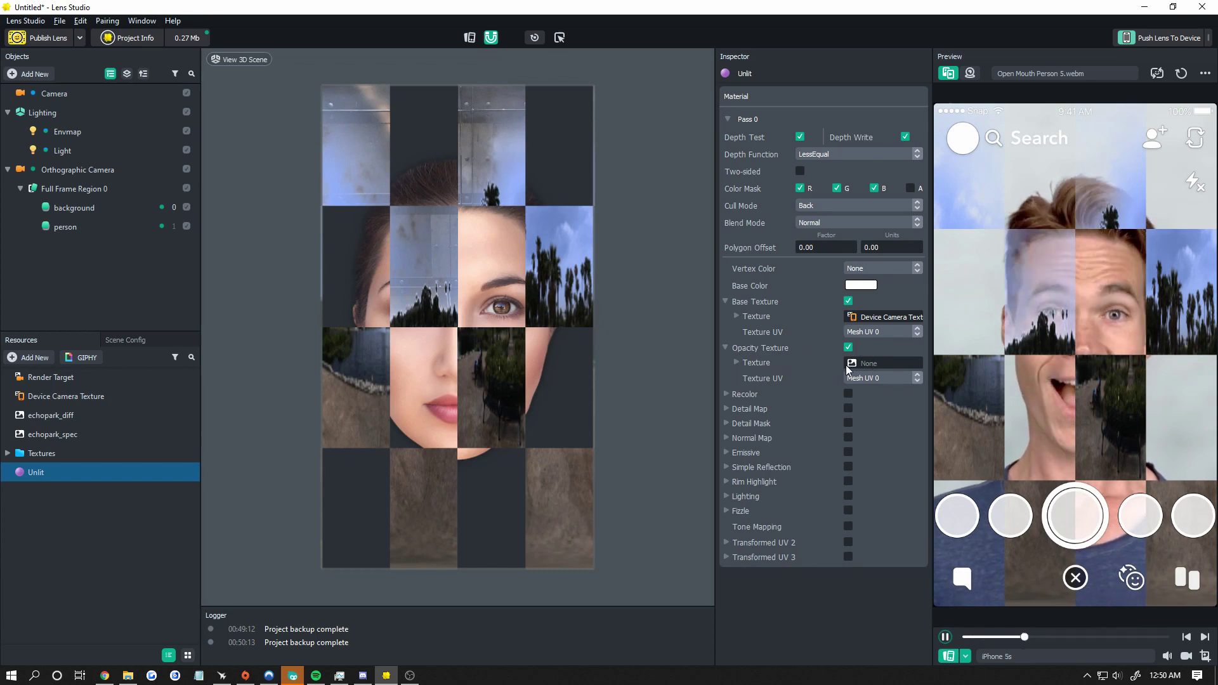
- Create a Portrait Background Segmentation texture and assign it as the Unlit material's opacity texture
left_click(882, 363)
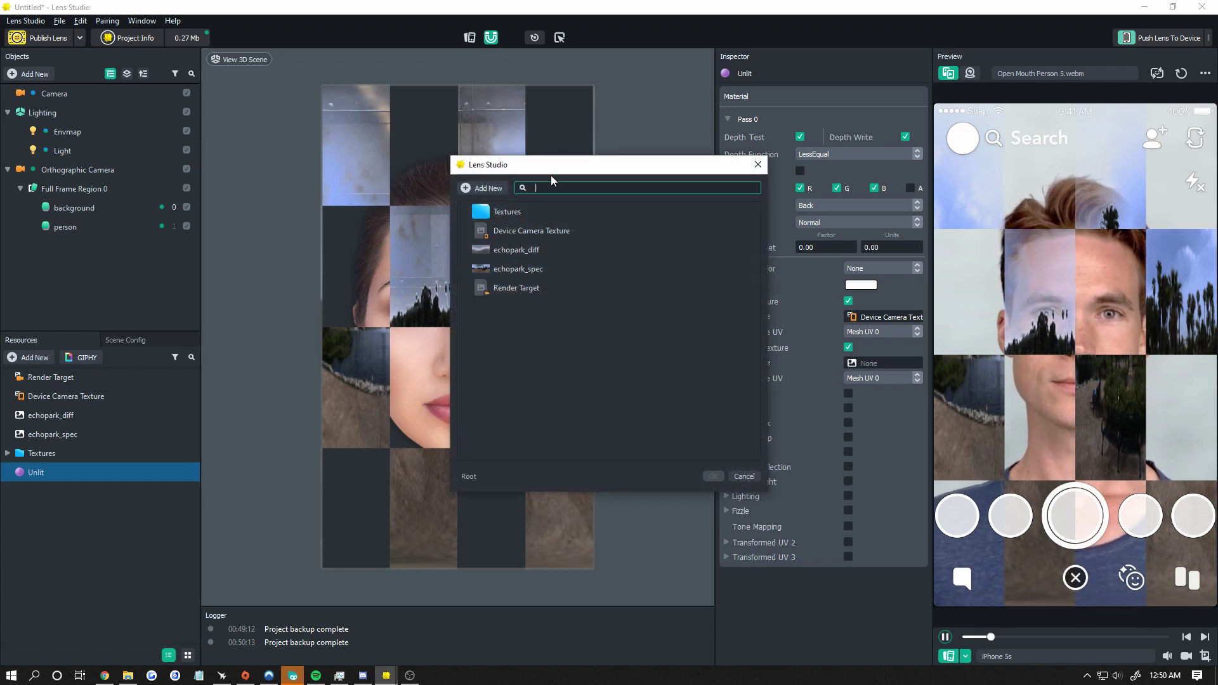
left_click(487, 193)
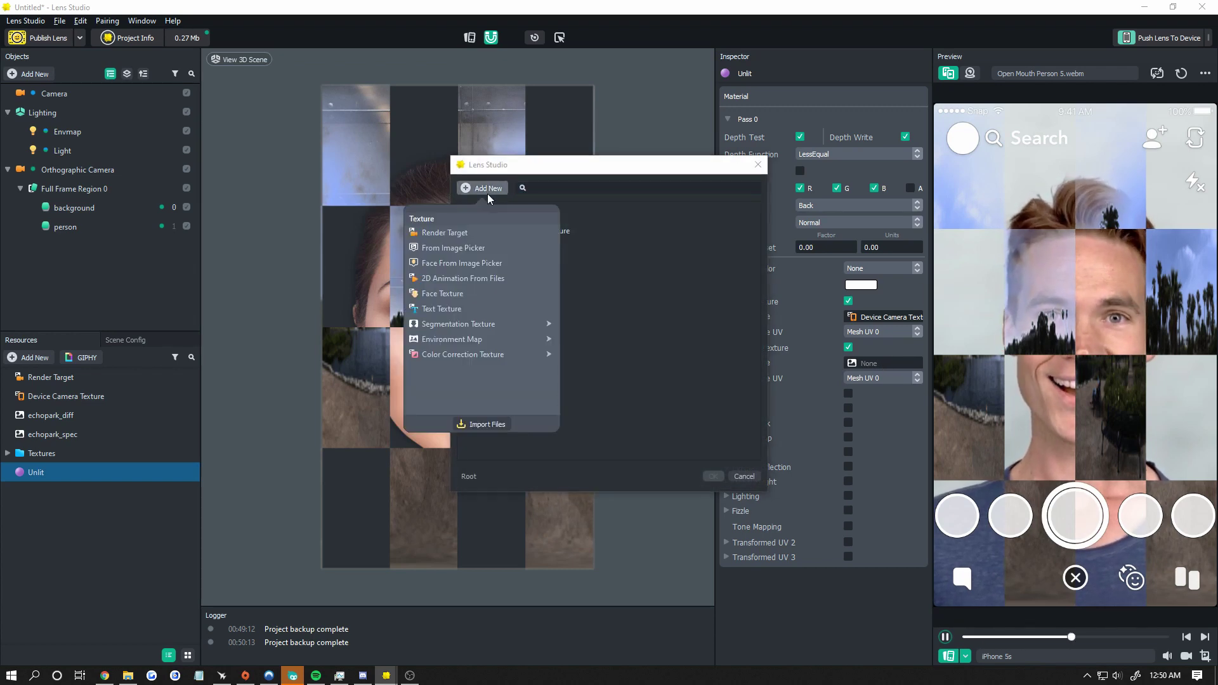
mouse_move(489, 318)
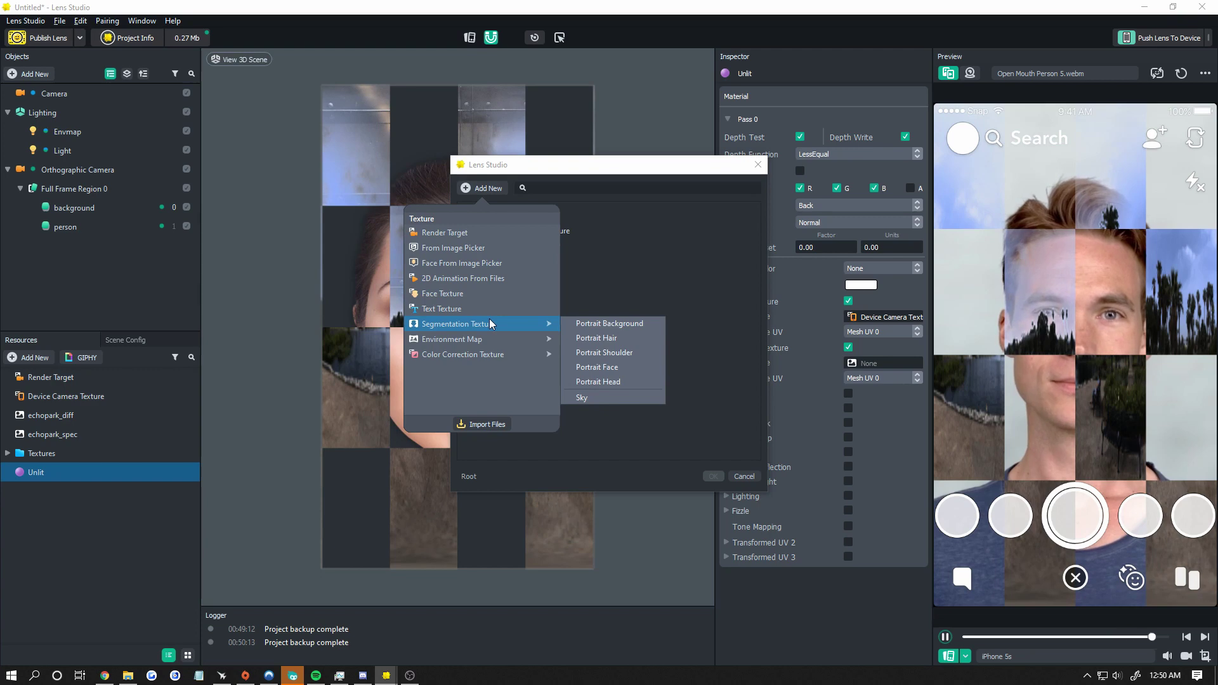
left_click(603, 324)
left_click(713, 477)
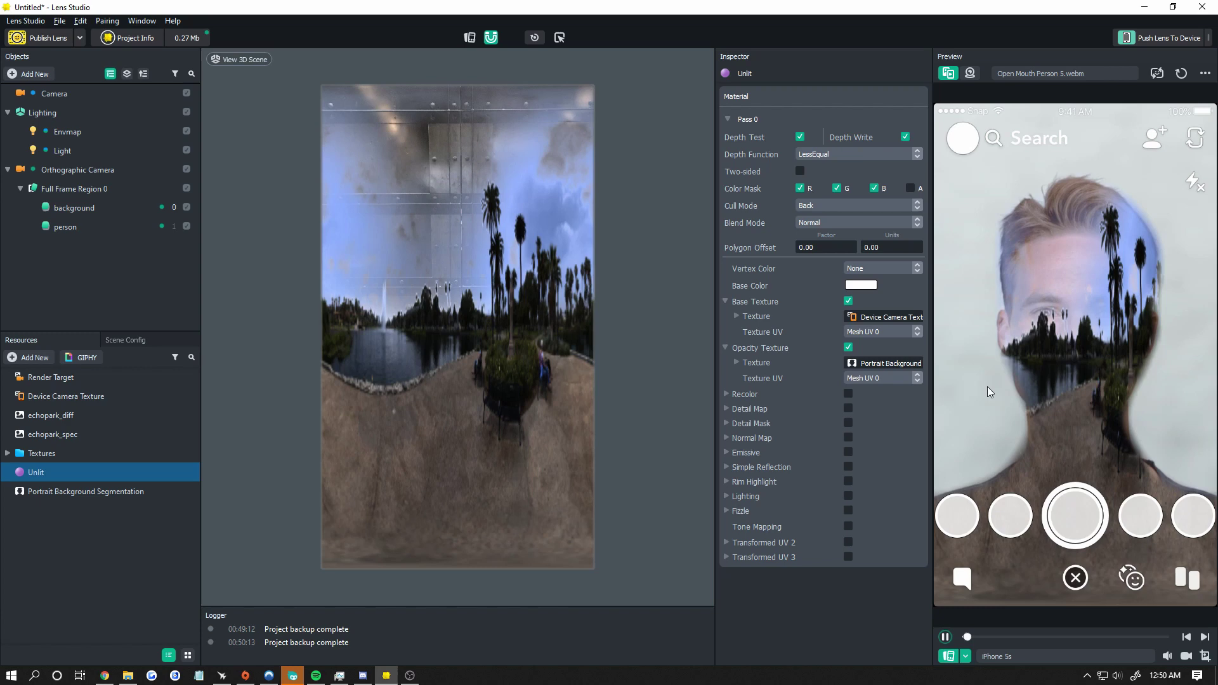
- Invert the segmentation mask, soften feathering to about 0.351, and switch to the 3D scene view
left_click(142, 496)
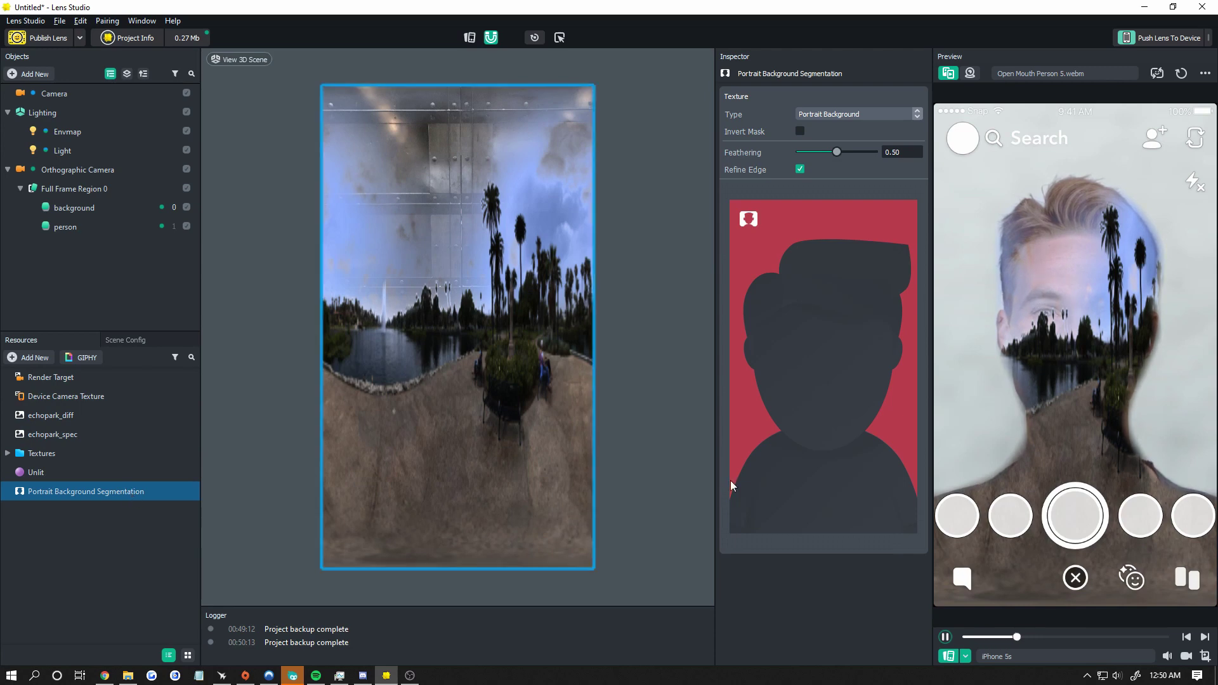
left_click(799, 132)
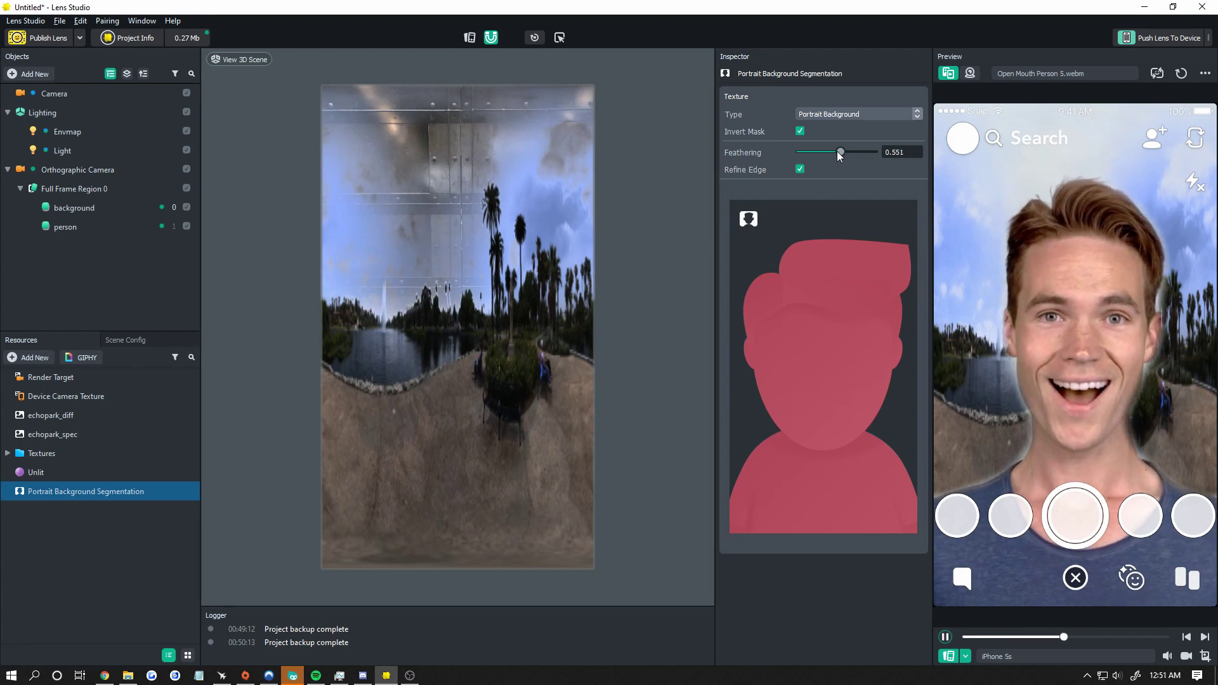
mouse_move(836, 151)
left_mouse_down()
mouse_move(852, 153)
mouse_move(813, 153)
mouse_move(839, 157)
mouse_move(824, 154)
left_mouse_up()
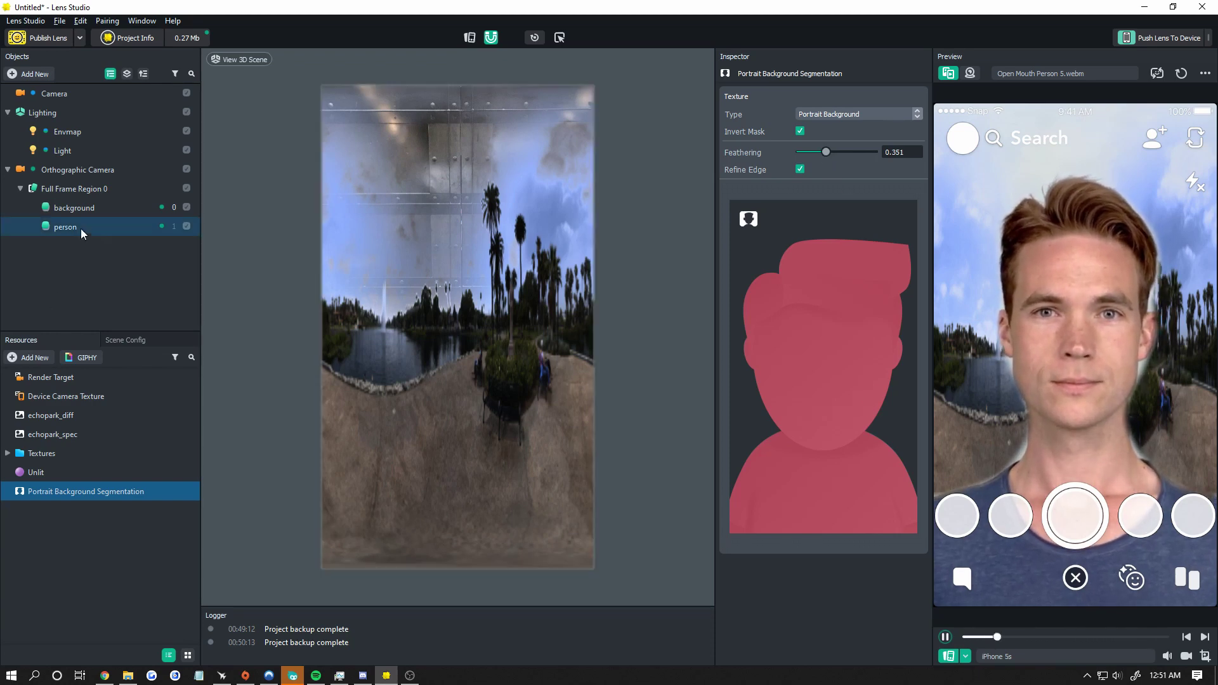
left_click(114, 293)
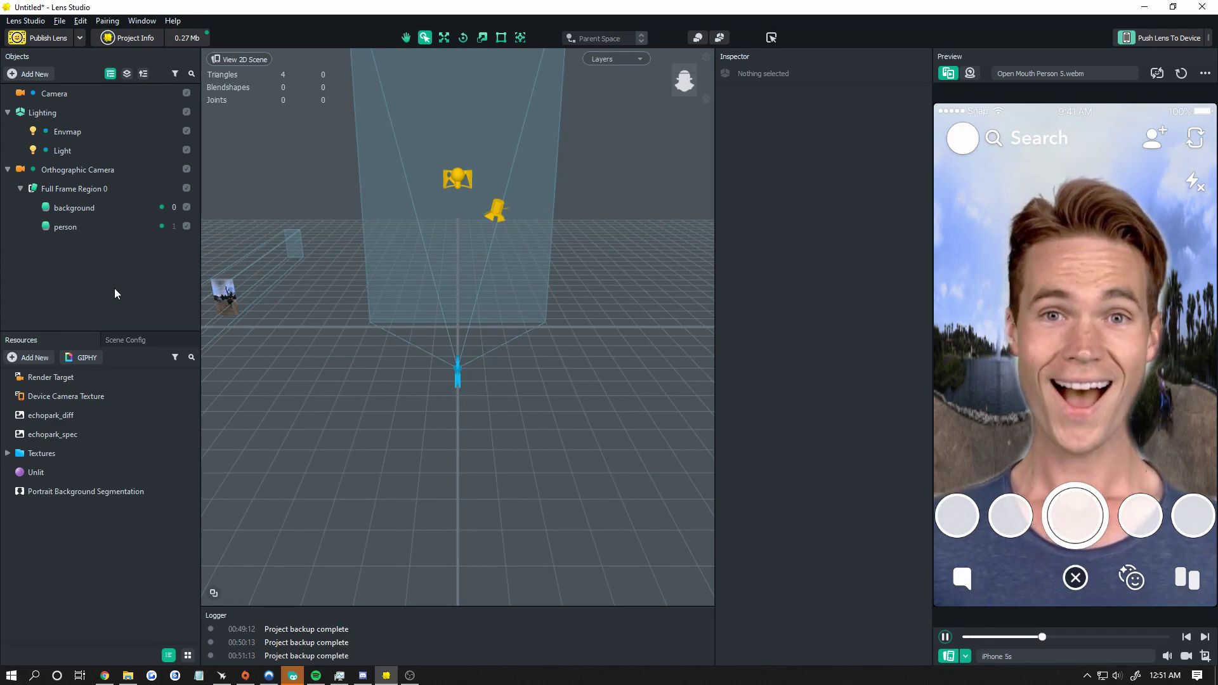
- Make the Orthographic Camera render into a newly created Render Target 2
left_click(99, 170)
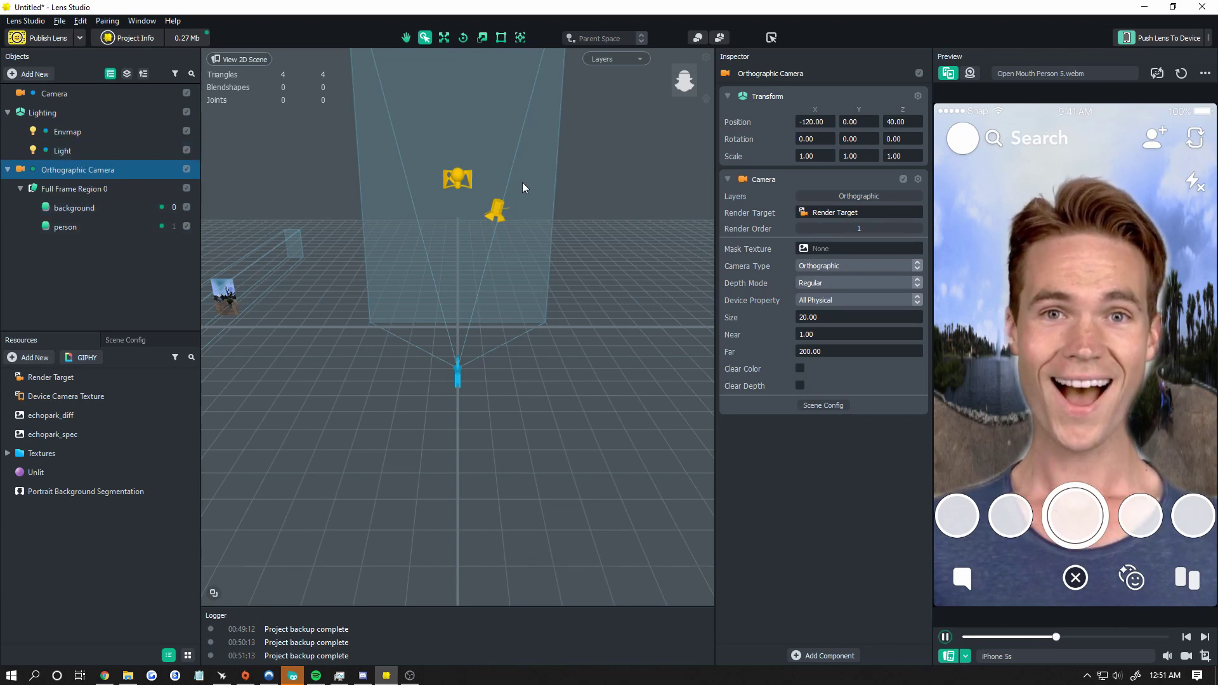
left_click(823, 212)
left_click(489, 188)
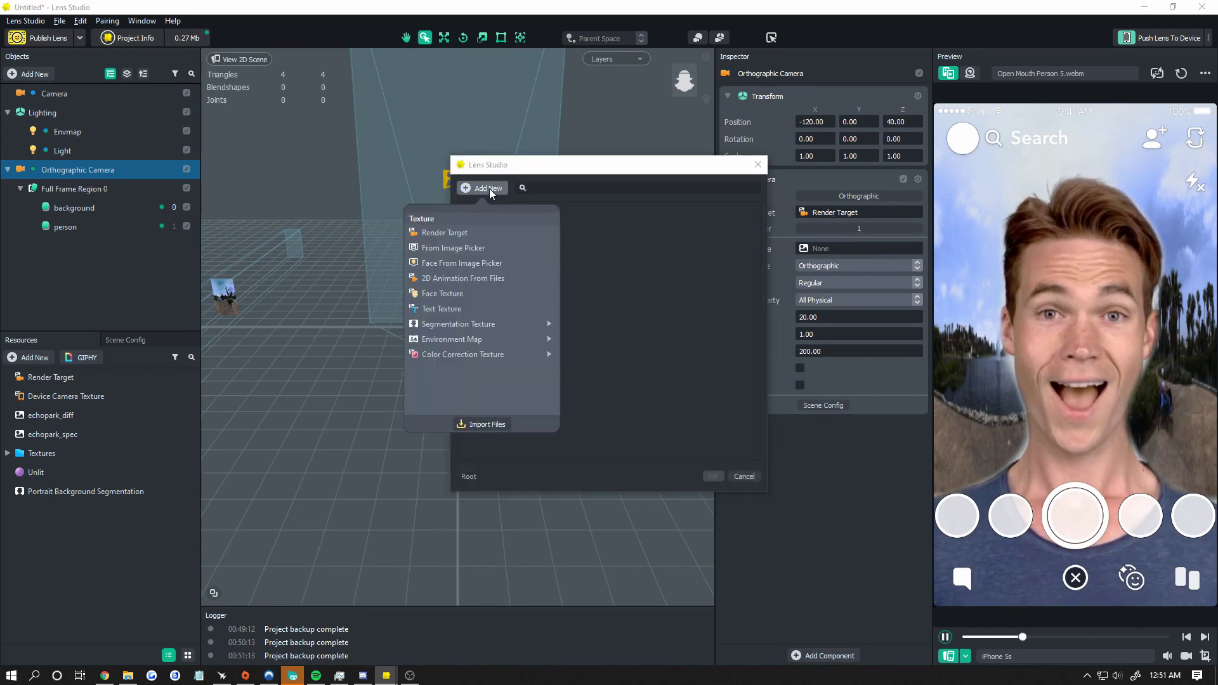
left_click(474, 233)
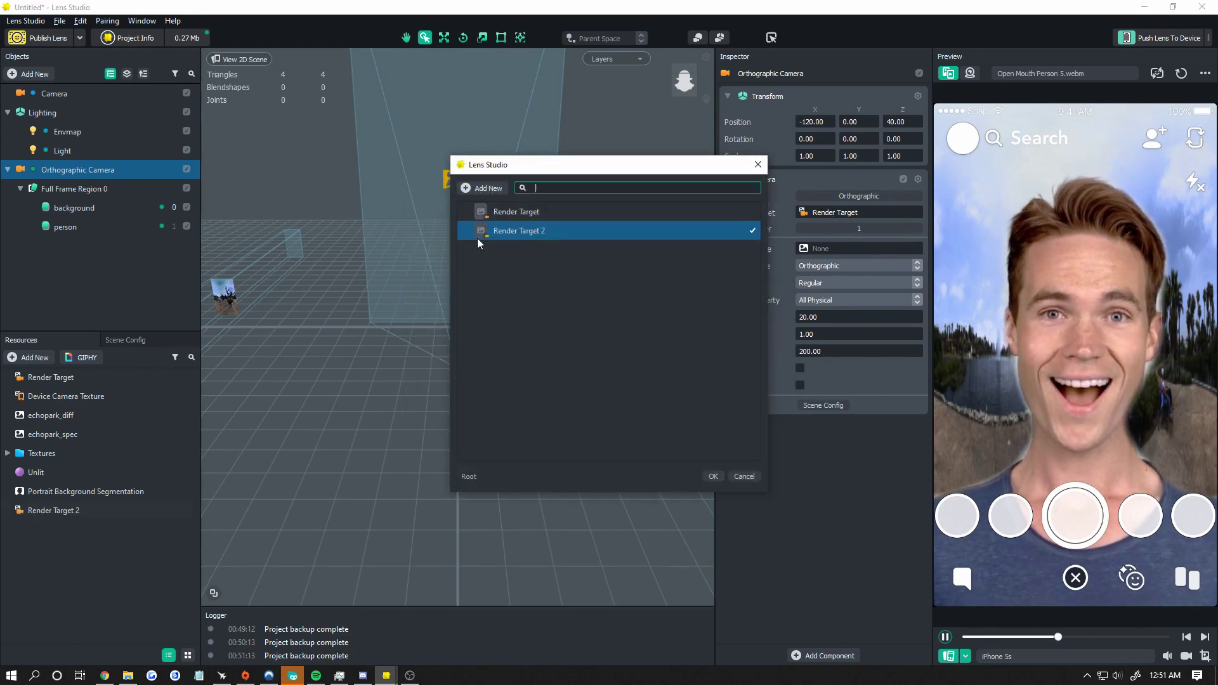
left_click(713, 477)
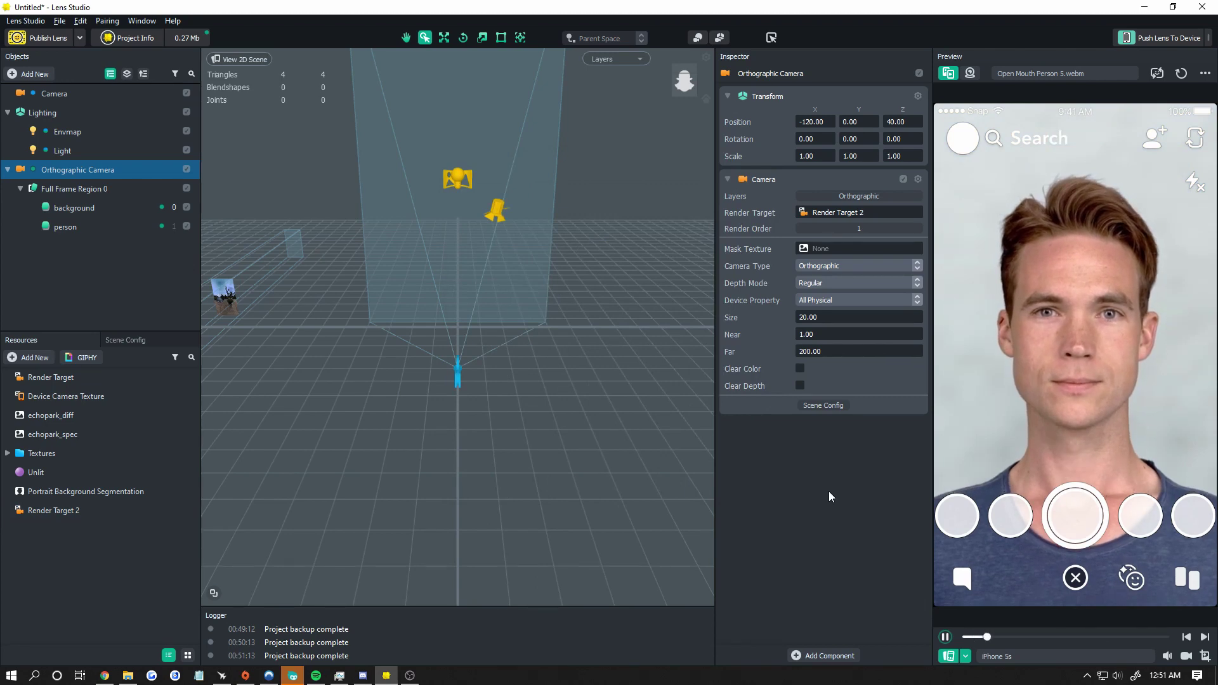
left_click(89, 98)
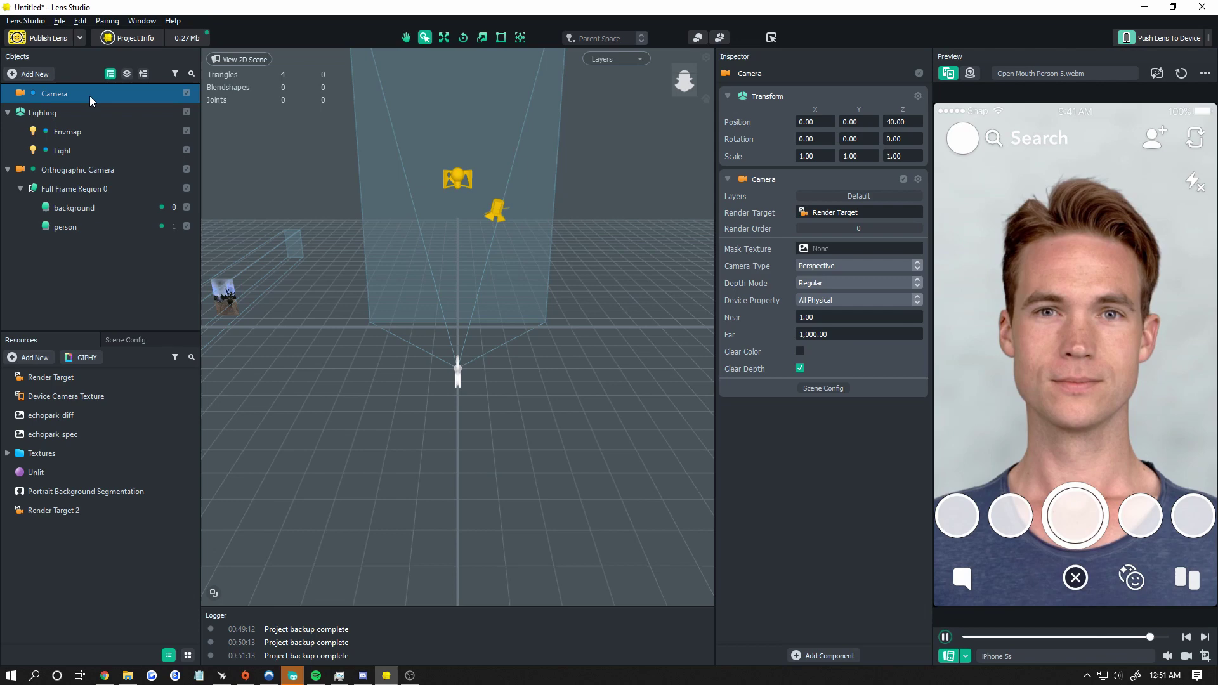
- Set the main Camera's input texture to Render Target 2, showing the person over the park background
left_click(800, 352)
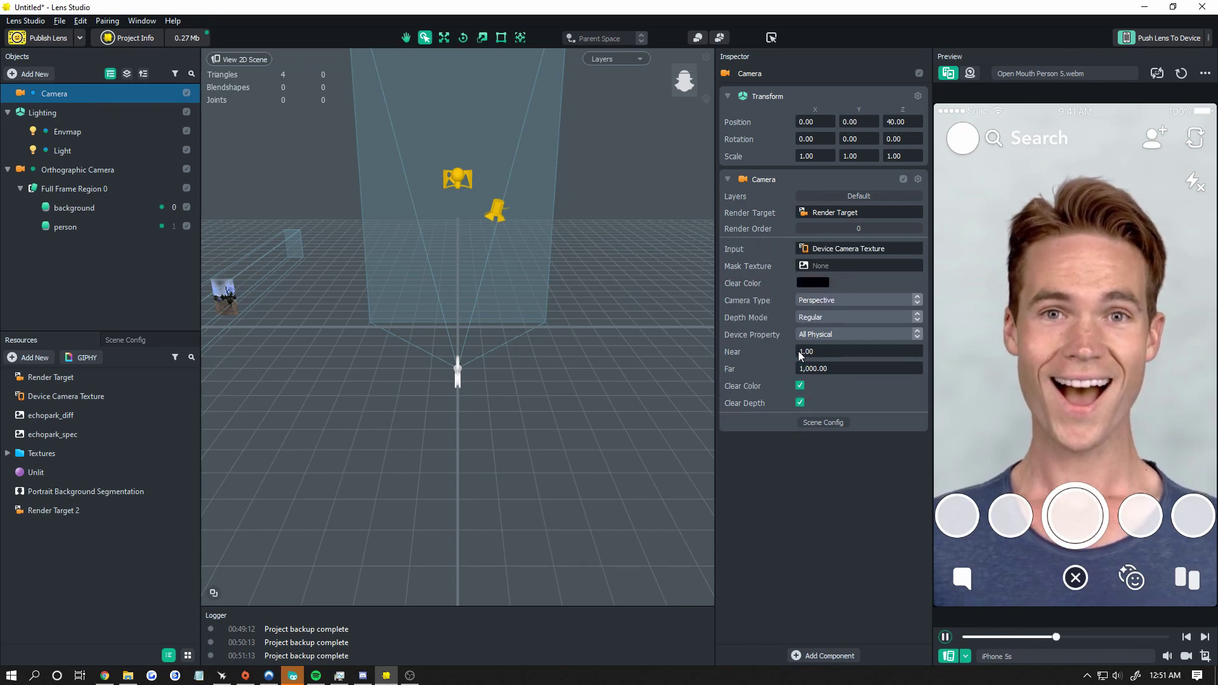
left_click(841, 249)
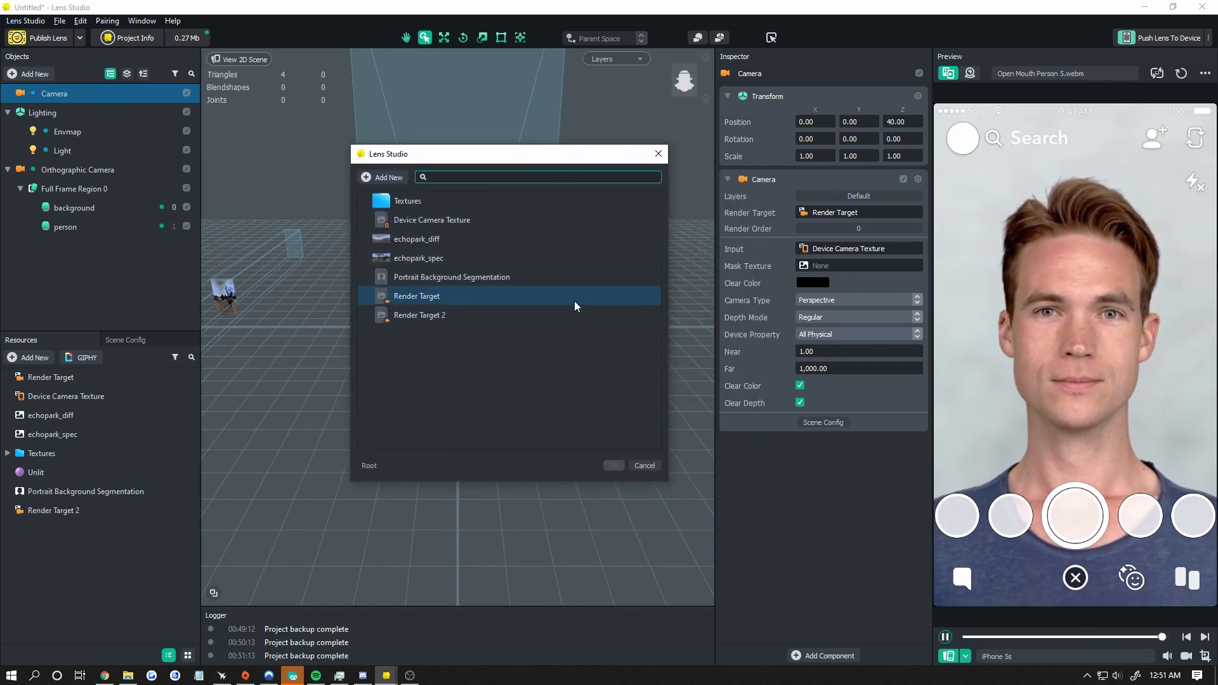
left_click(467, 315)
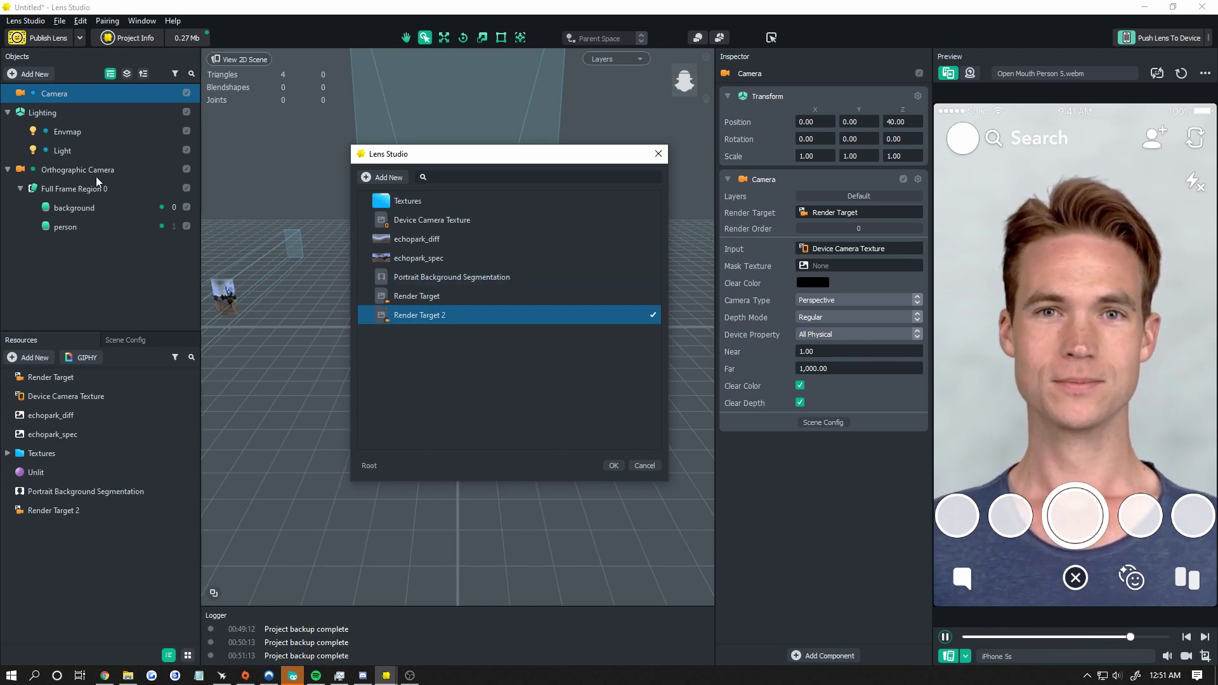
left_click(620, 465)
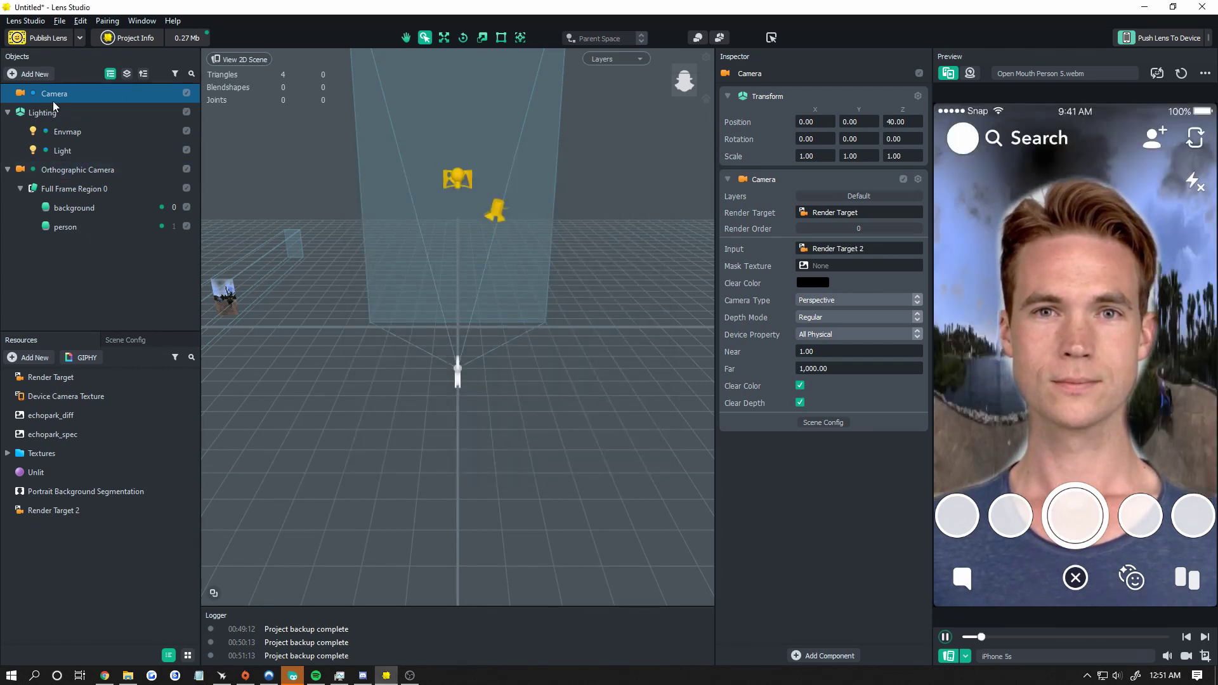
- Add a Head Binding from the Face Effects objects to the scene
left_click(71, 109)
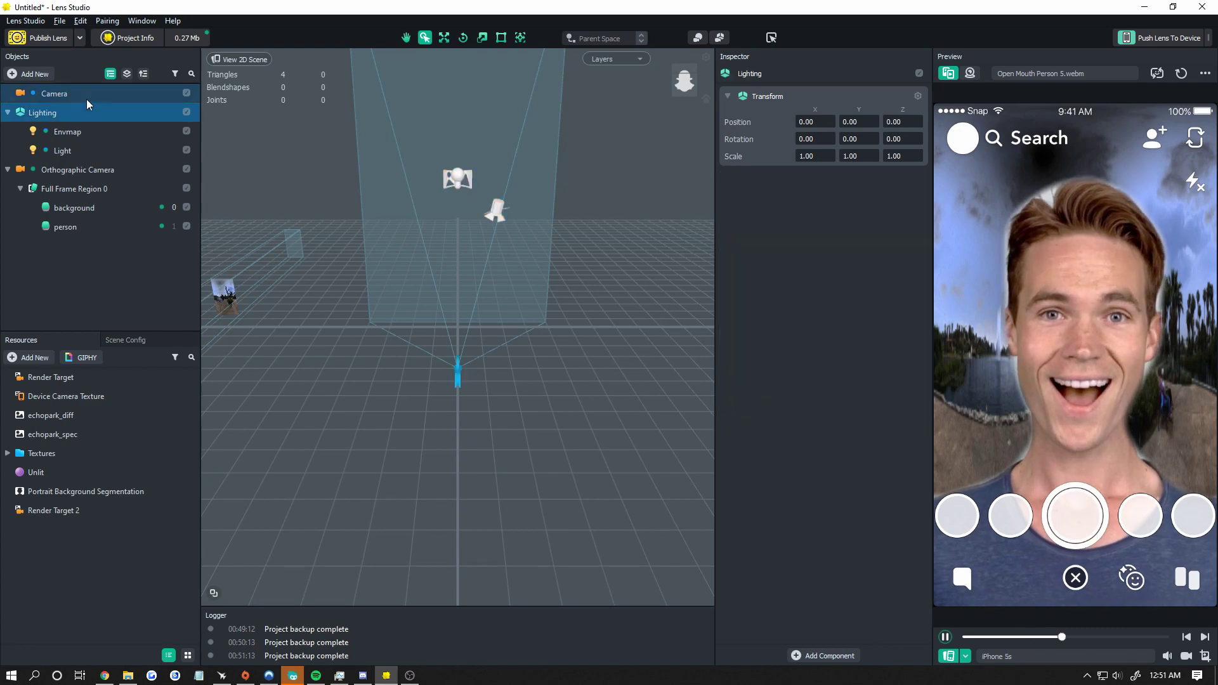
left_click(82, 93)
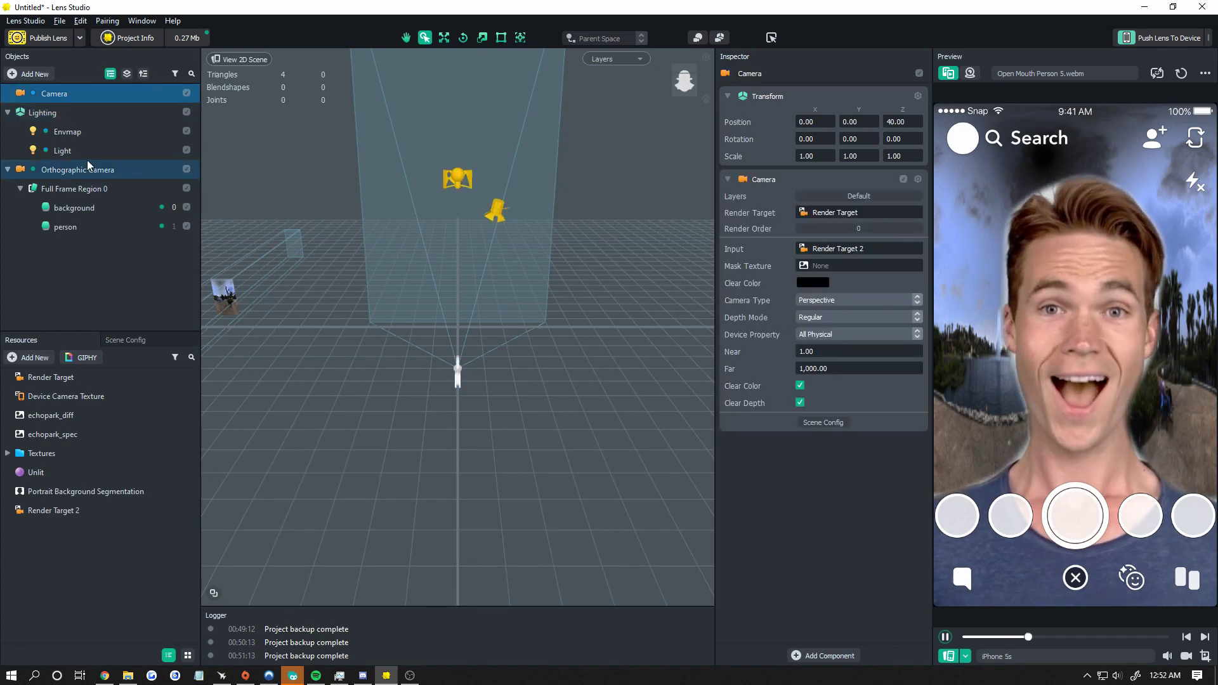
left_click(40, 78)
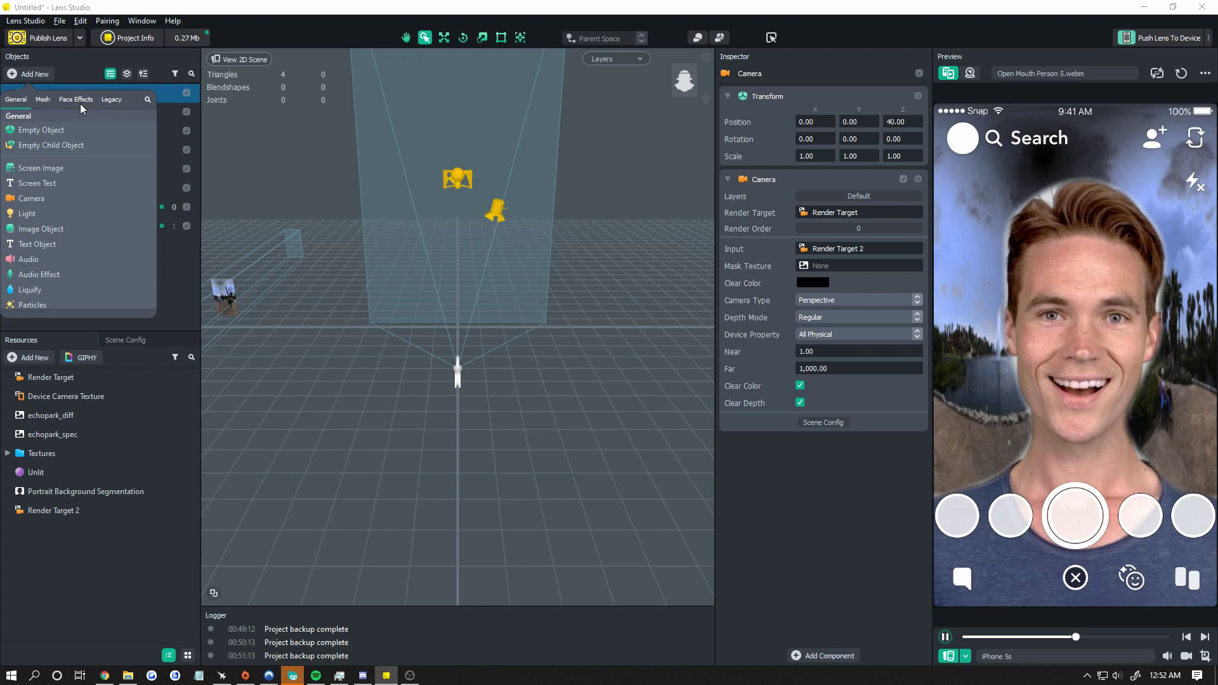
left_click(82, 68)
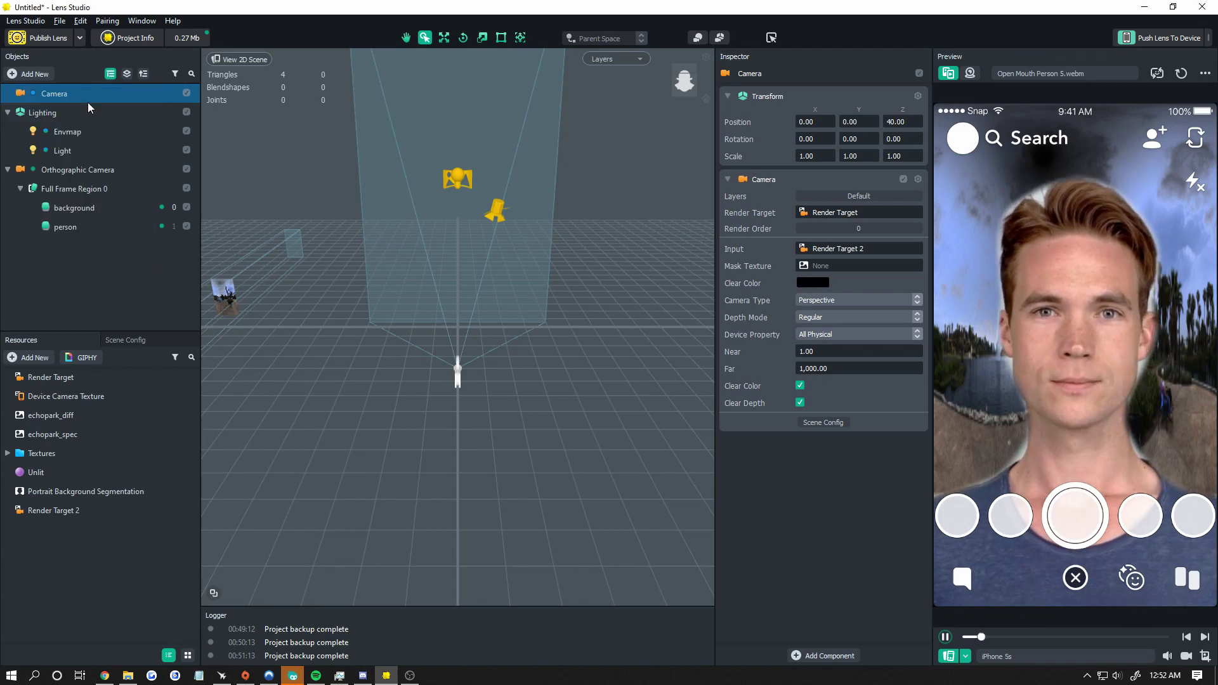
left_click(40, 75)
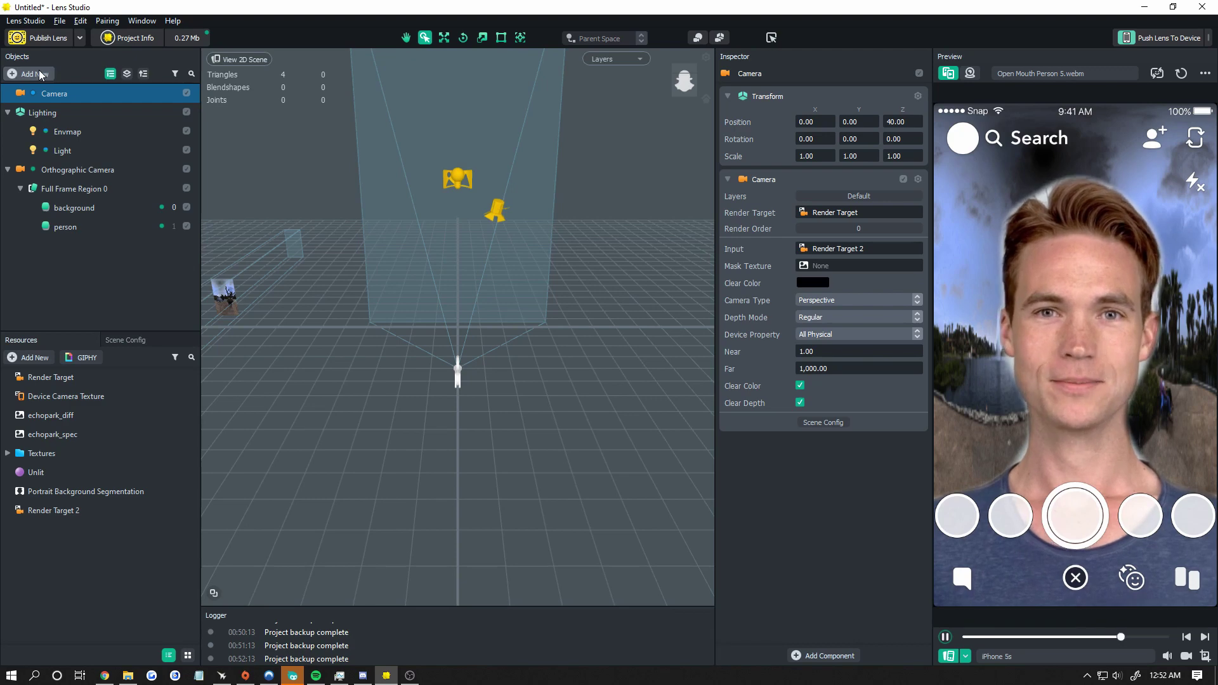
left_click(169, 94)
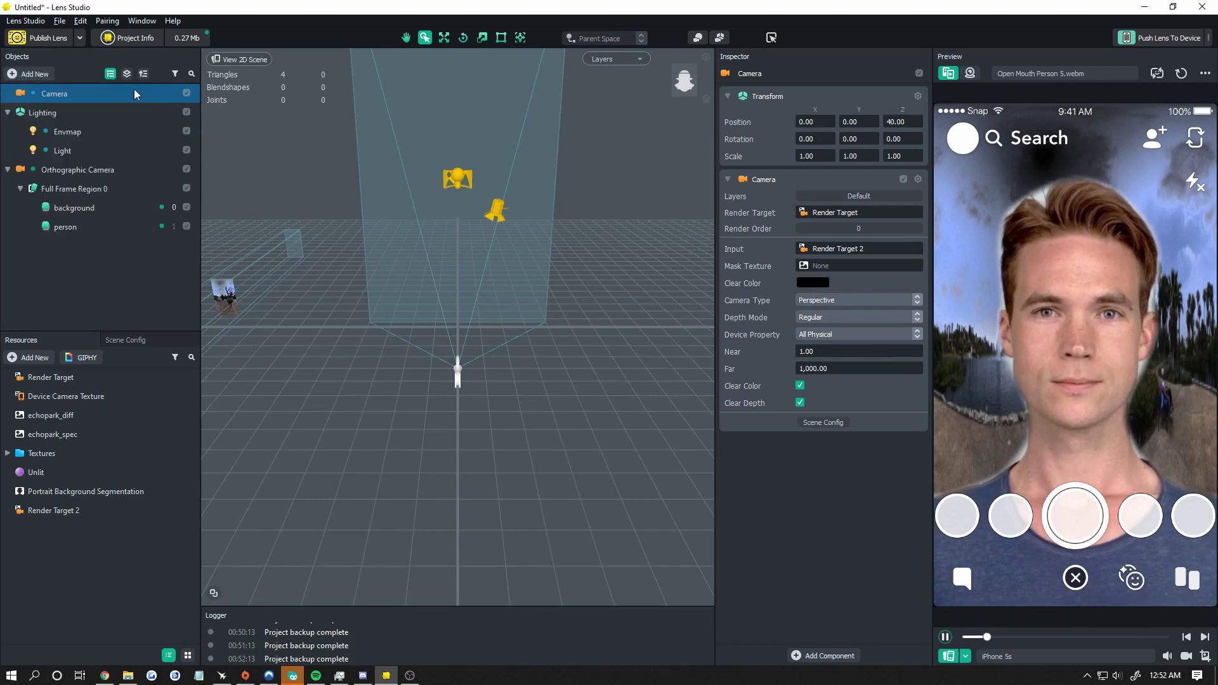
left_click(31, 75)
left_click(67, 101)
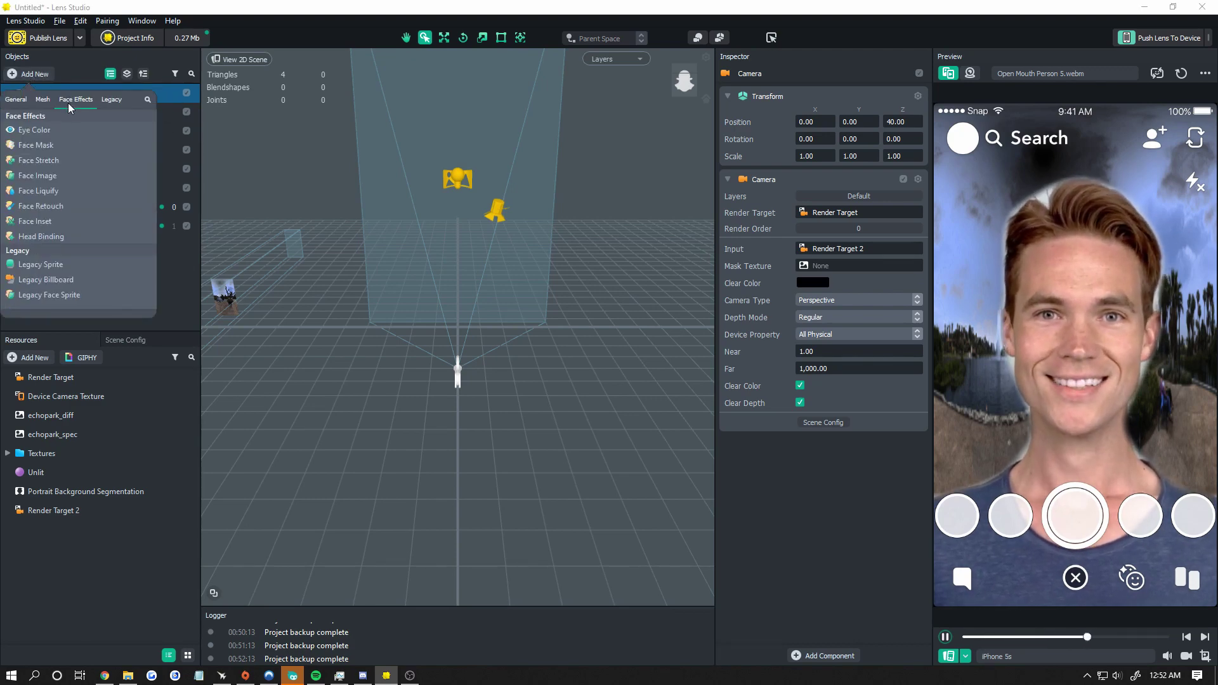
left_click(70, 233)
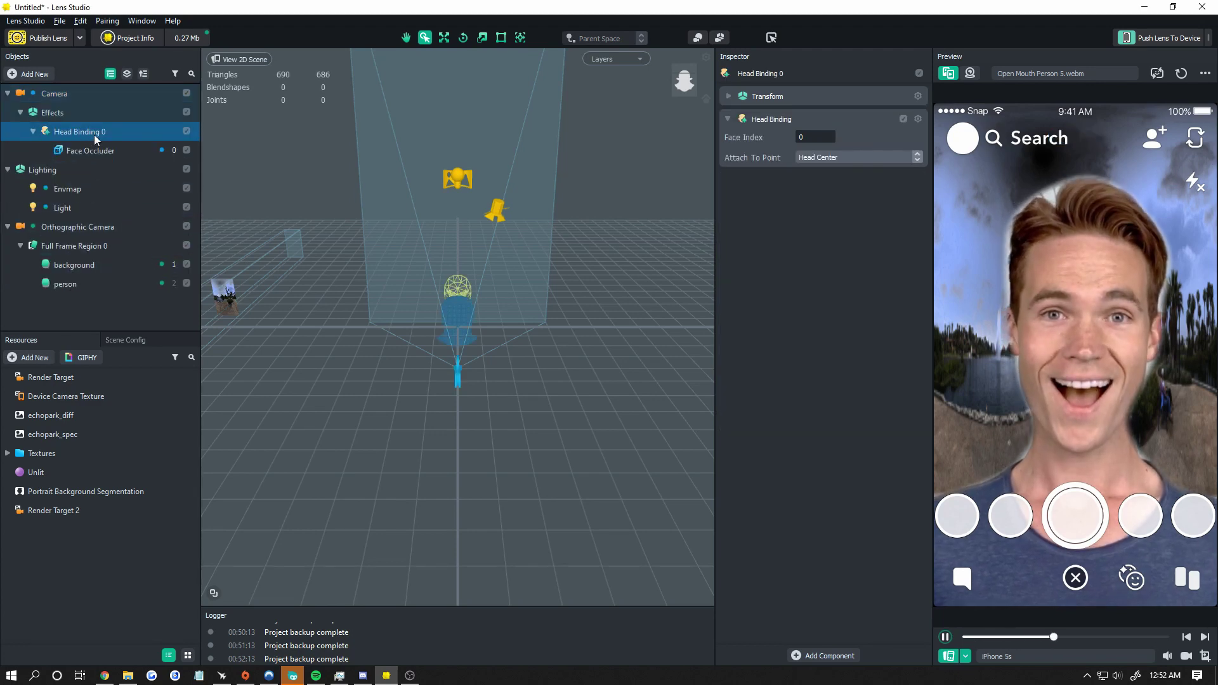
- Keep the name Head Binding 0 and inspect its Face Occluder child's transform and mesh
double_click(89, 131)
key("Return")
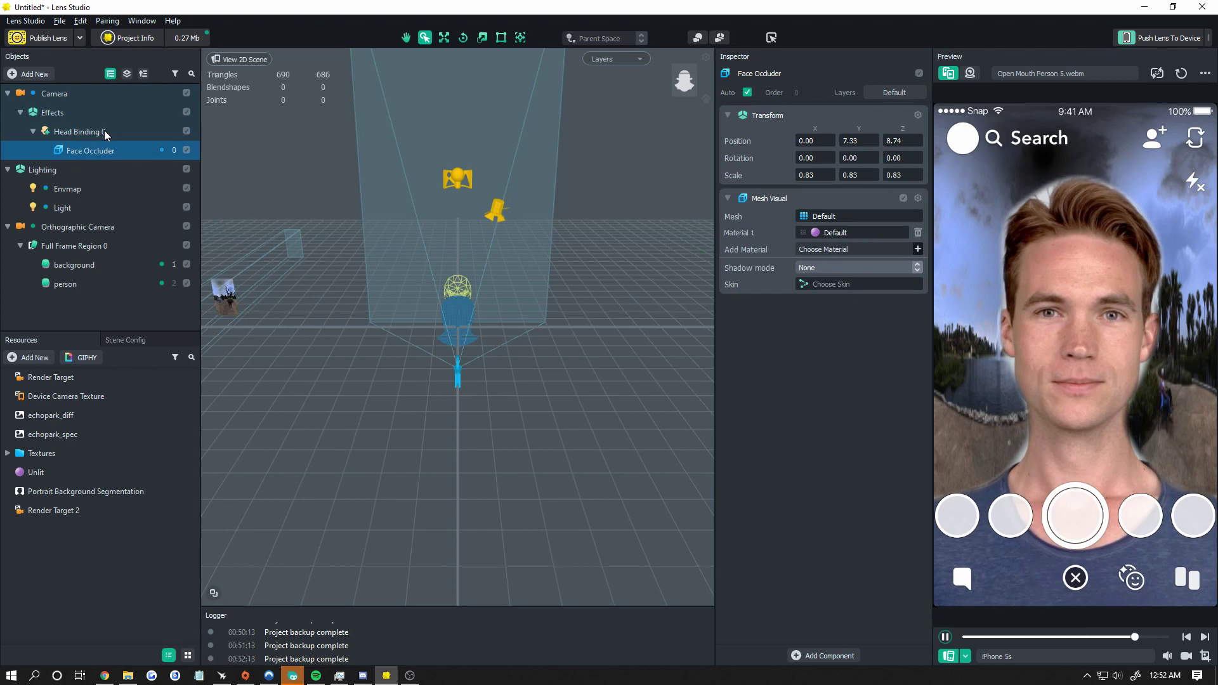
left_click(109, 131)
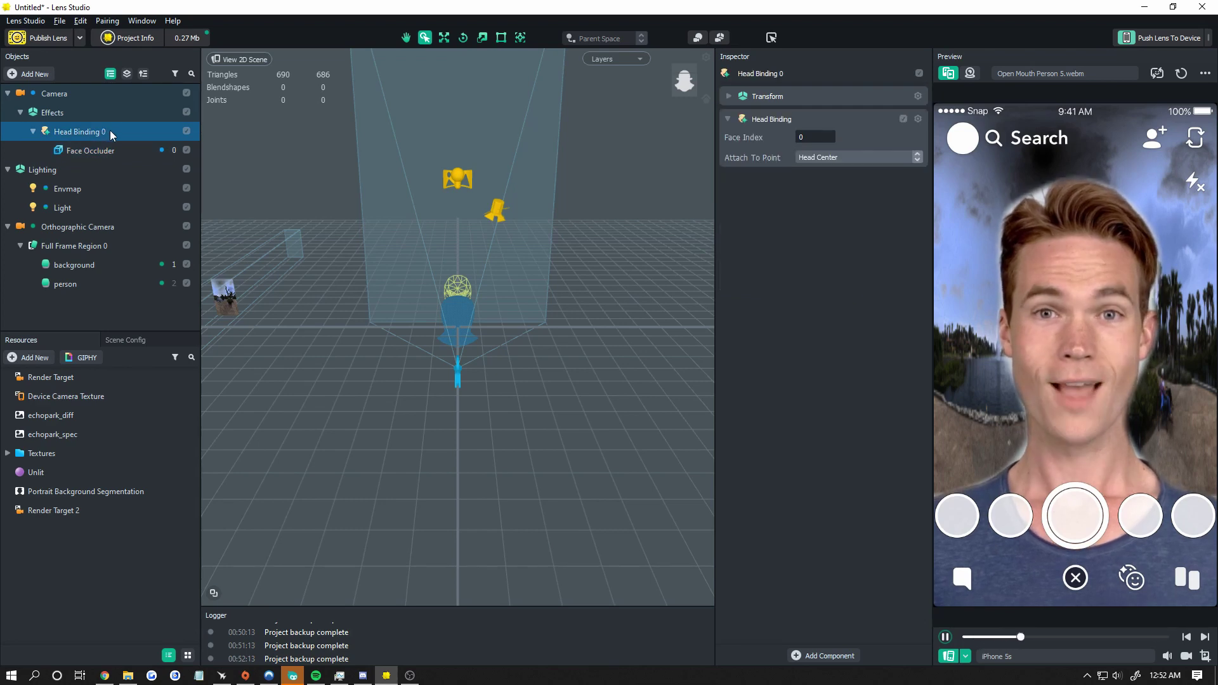
left_click(114, 150)
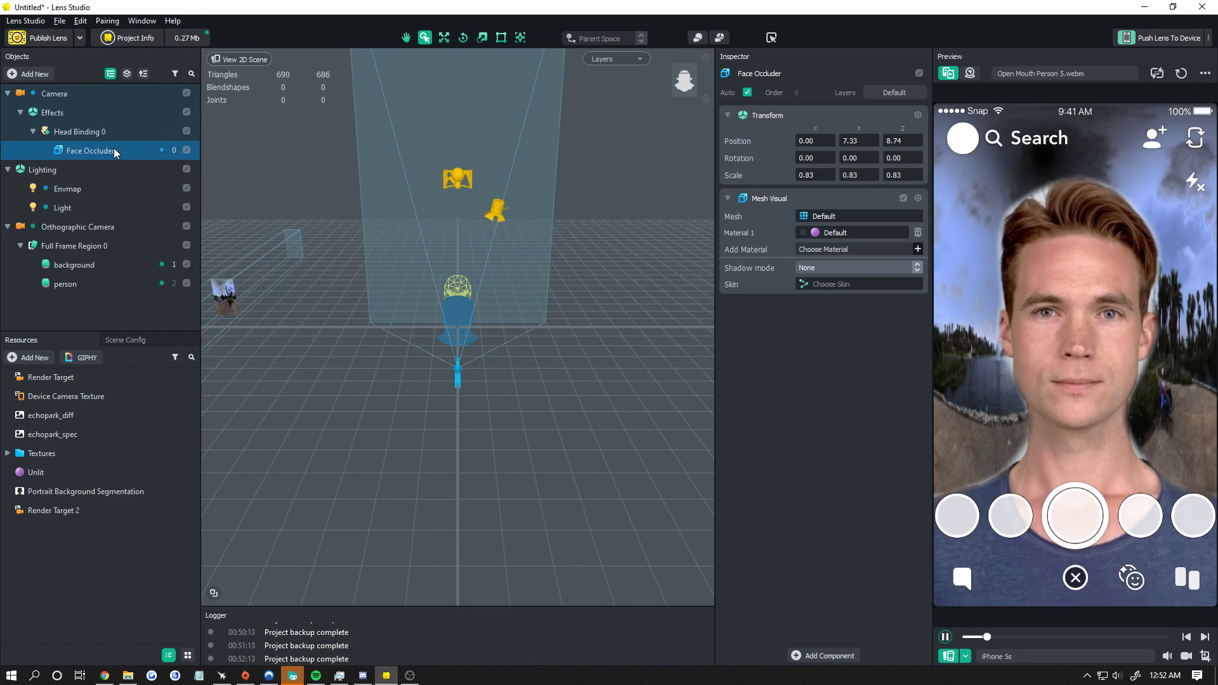
- Add a sphere under Head Binding 0 and stretch it to 2.4385 wide
left_click(79, 131)
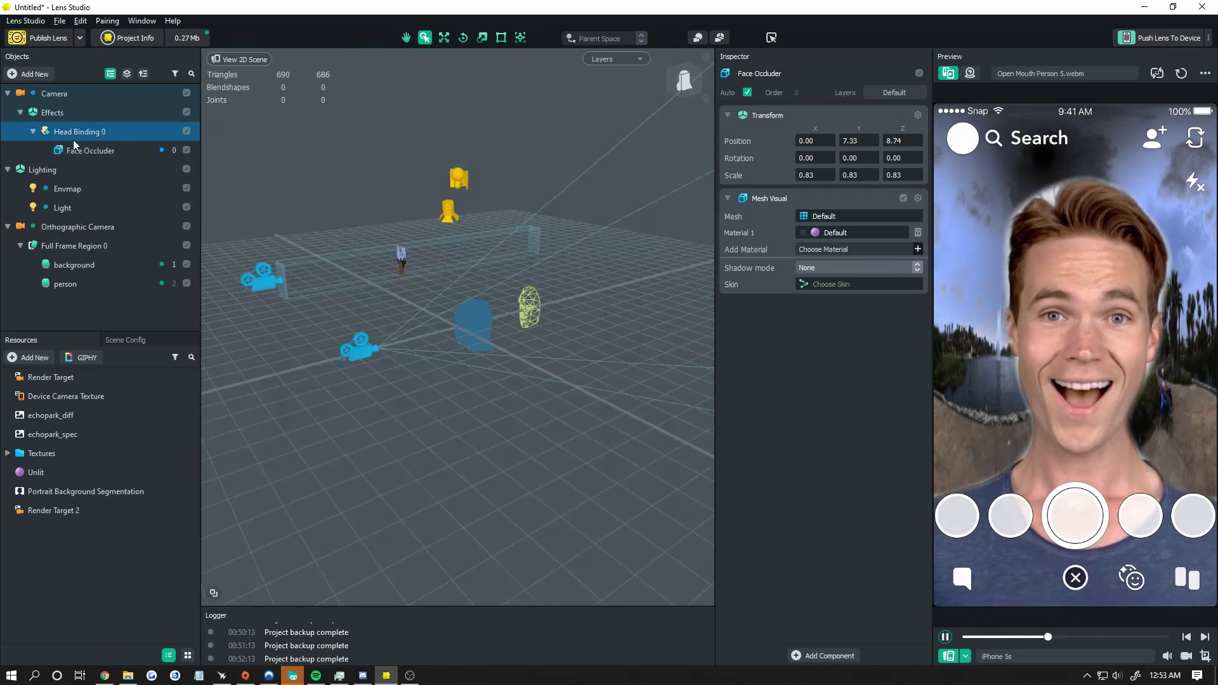
left_click(28, 75)
scroll(112, 220, "up", 5)
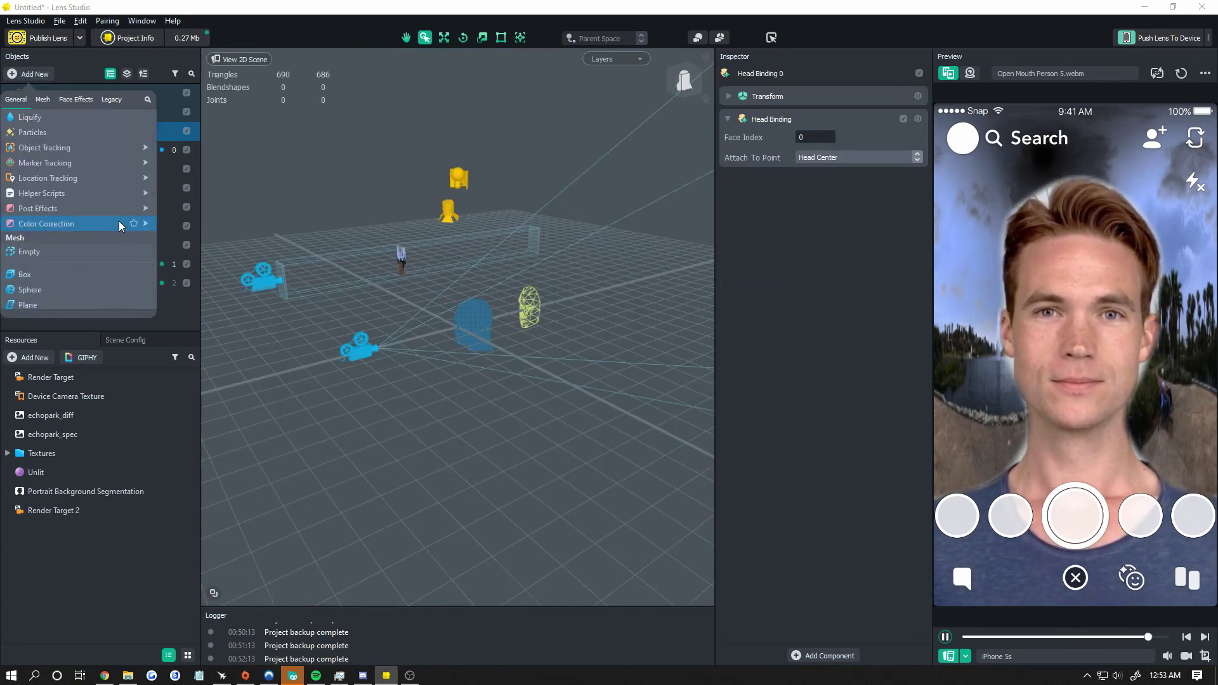
left_click(56, 198)
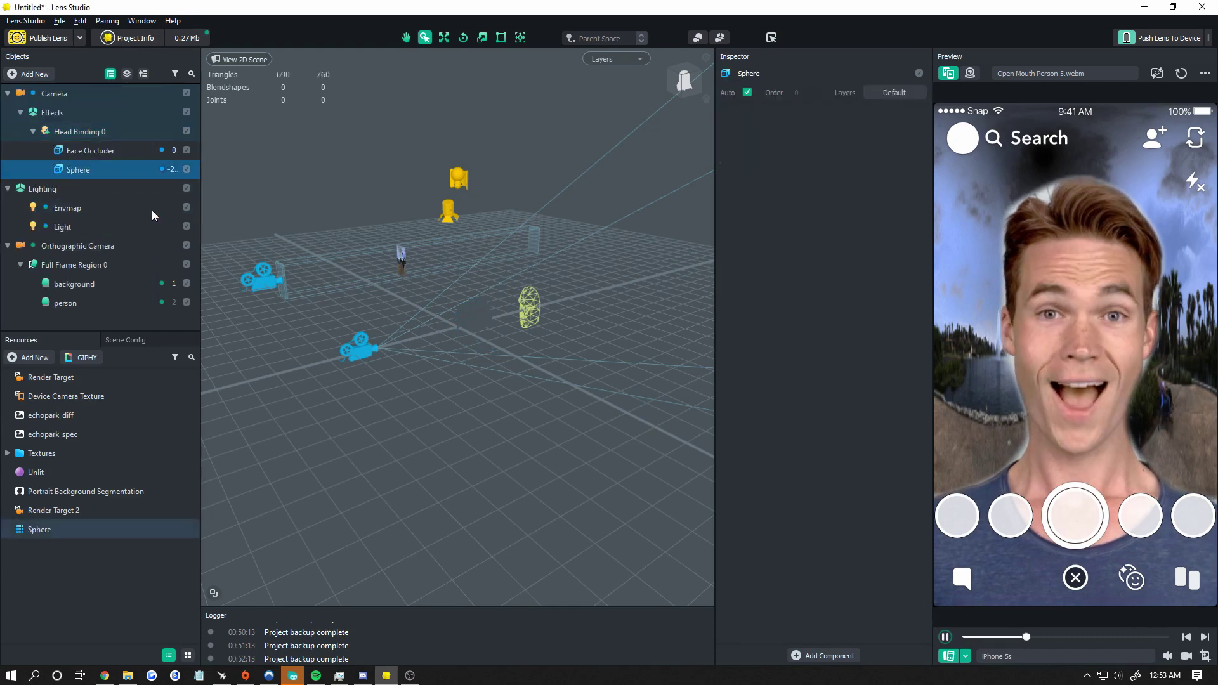
left_click(482, 41)
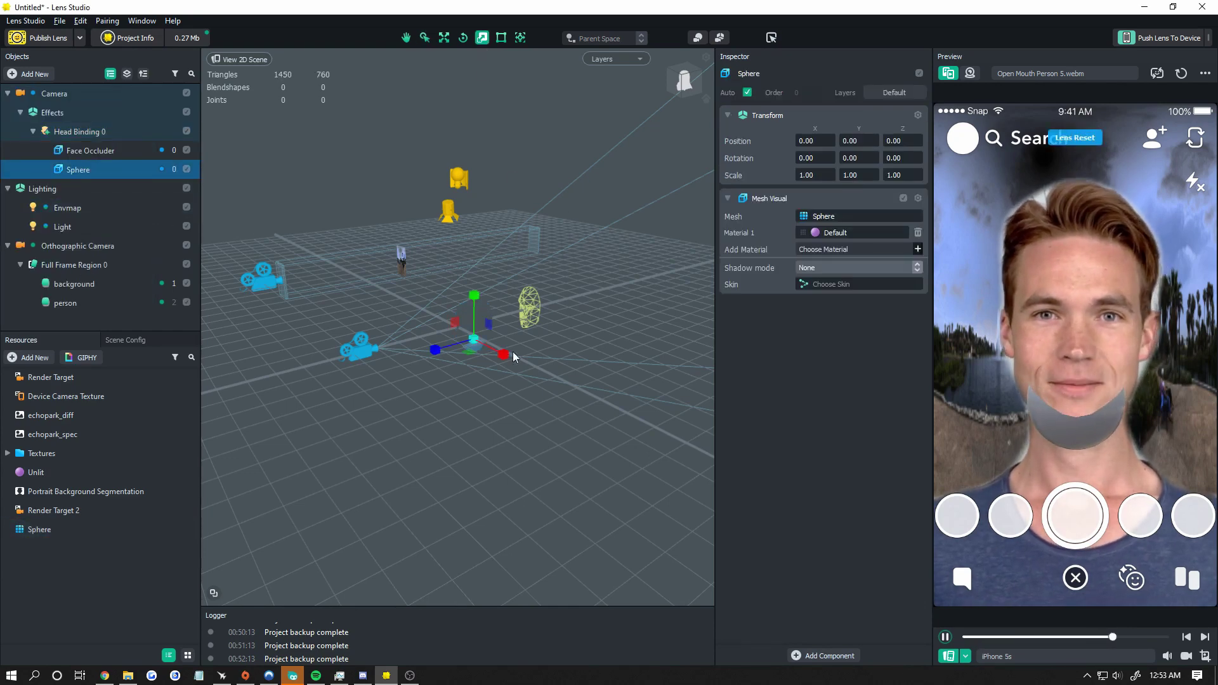
left_click_drag(508, 354, 561, 378)
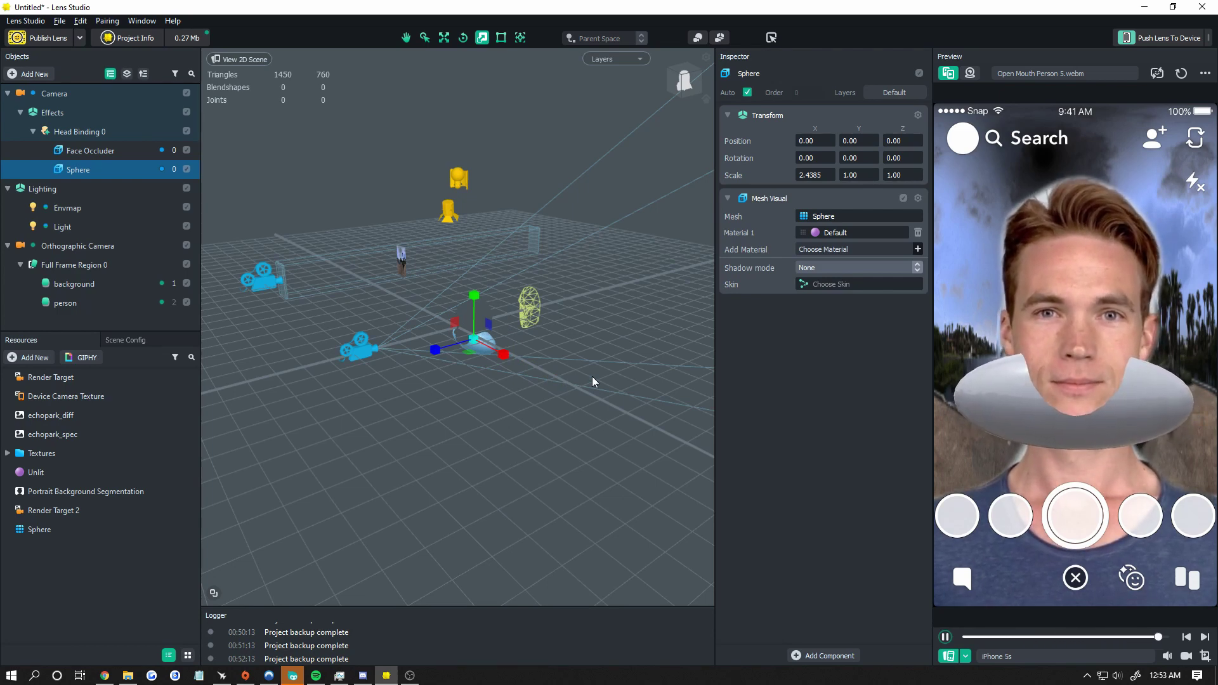
- Duplicate the sphere into Sphere 2 and Sphere 3, raising Sphere 3 to Y 11.6204
left_click(108, 132)
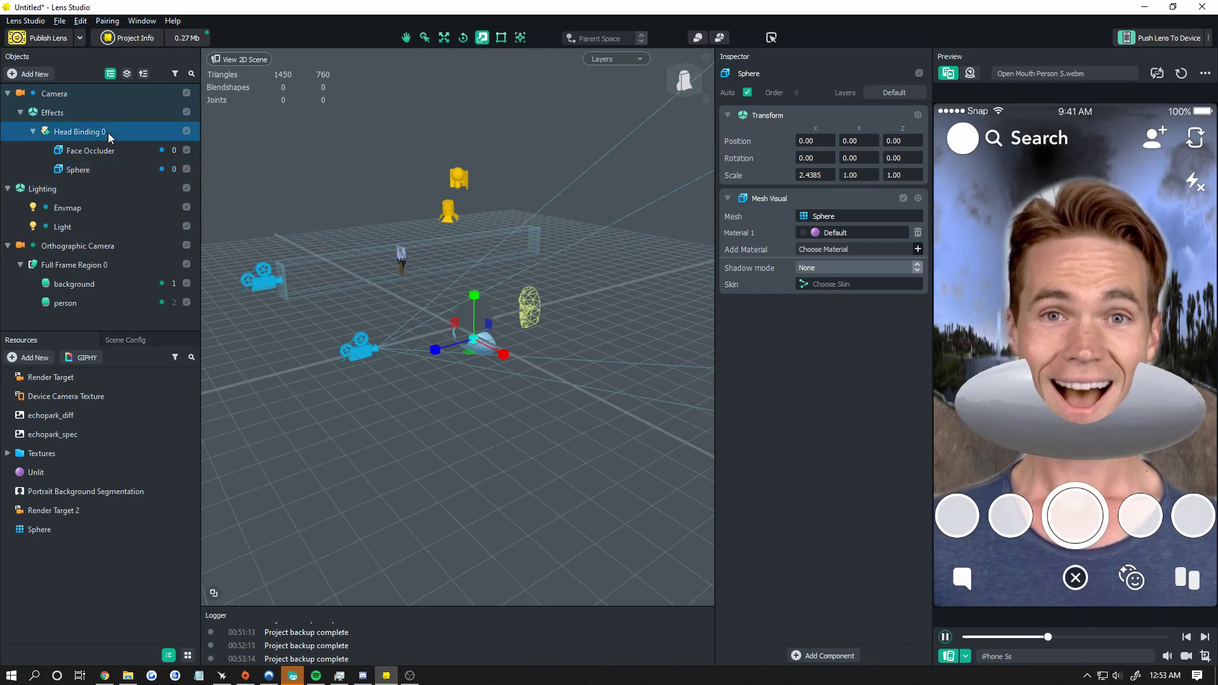
right_click(108, 170)
left_click(159, 228)
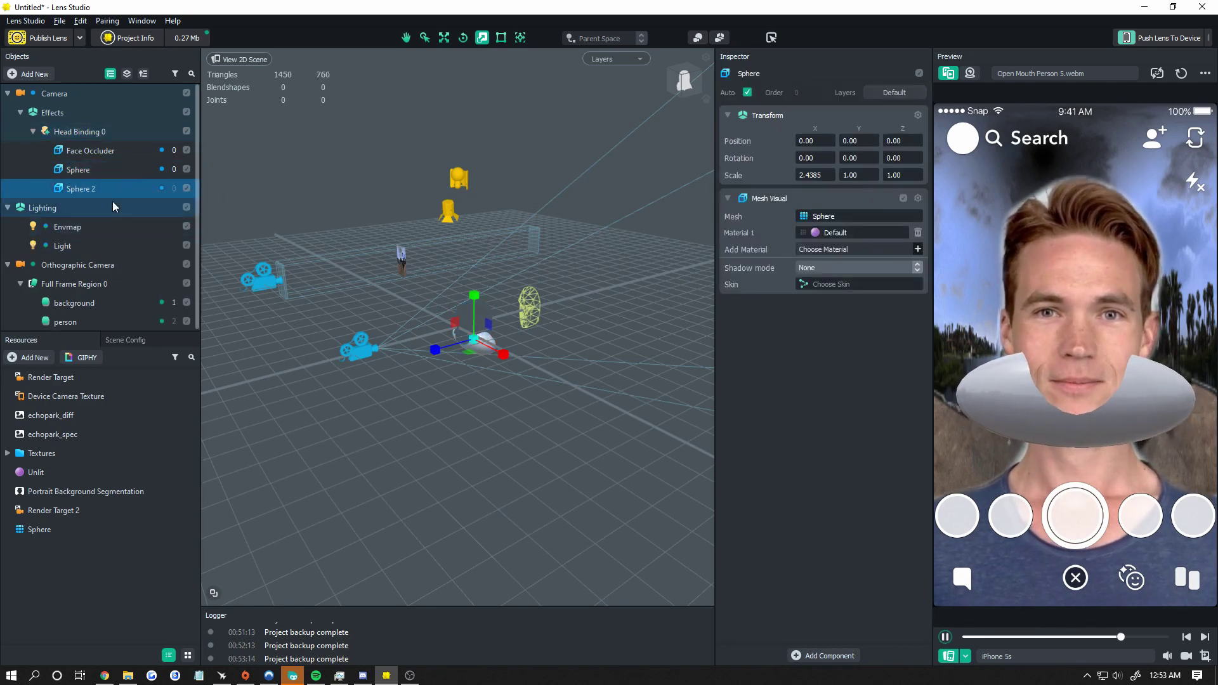
right_click(113, 187)
left_click(159, 239)
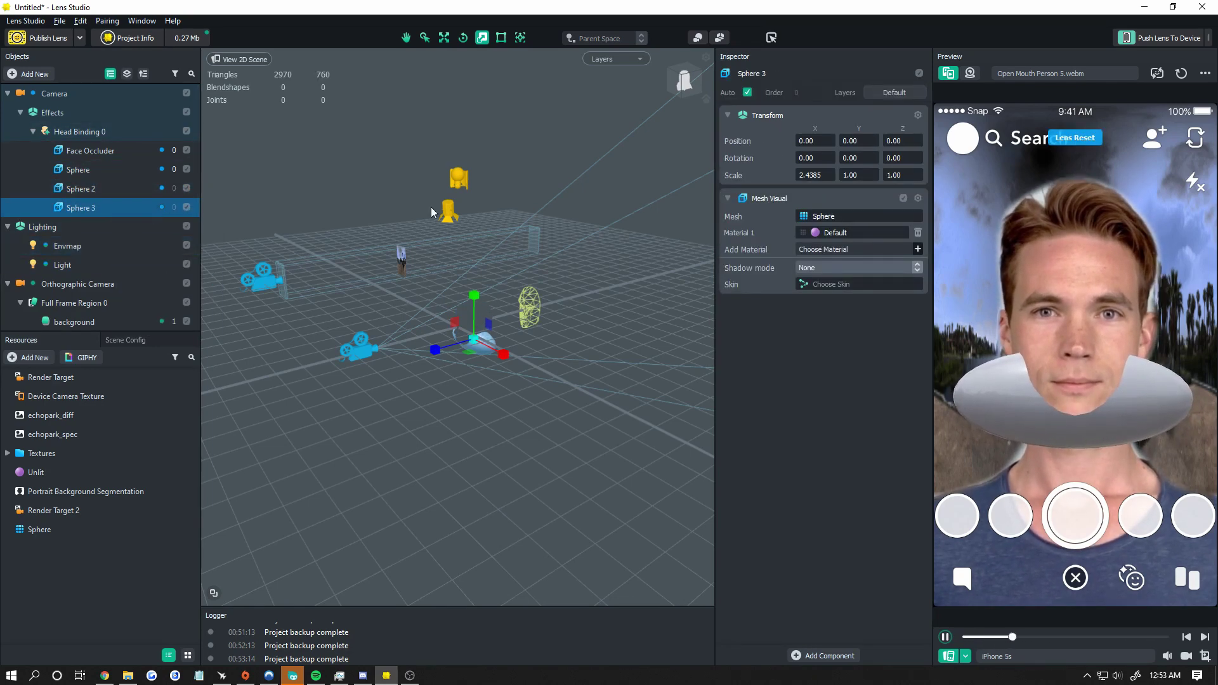
left_click(444, 37)
mouse_move(474, 297)
left_mouse_down()
mouse_move(474, 230)
mouse_move(479, 275)
left_mouse_up()
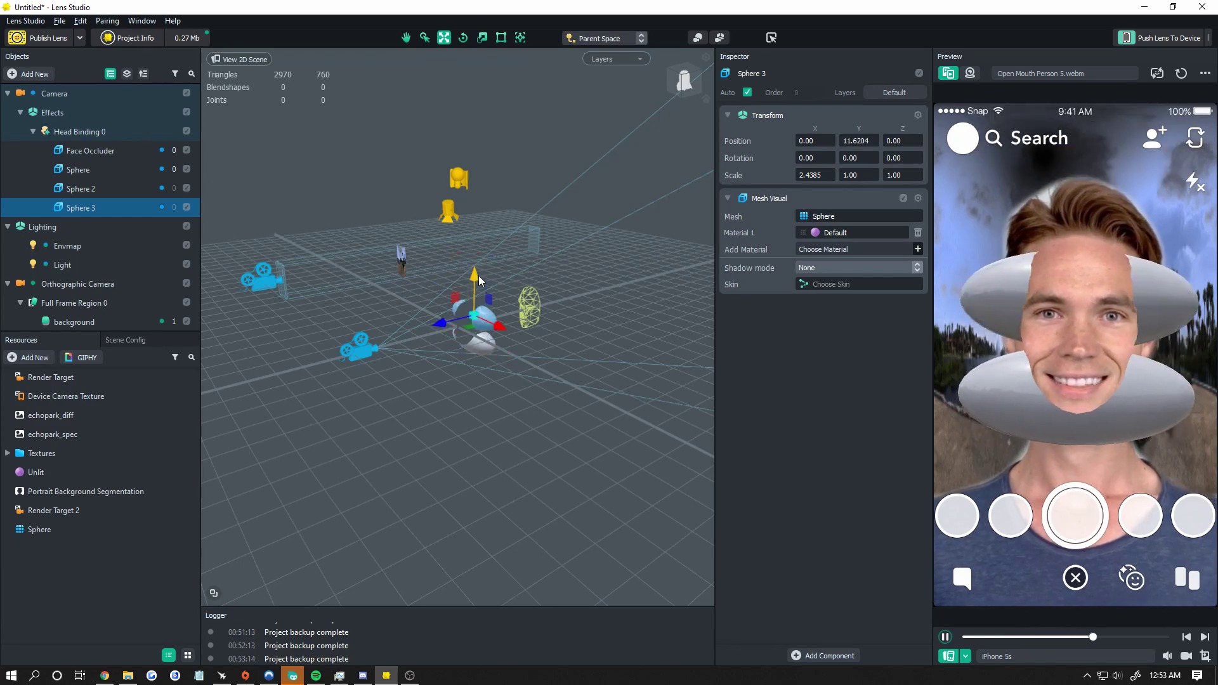